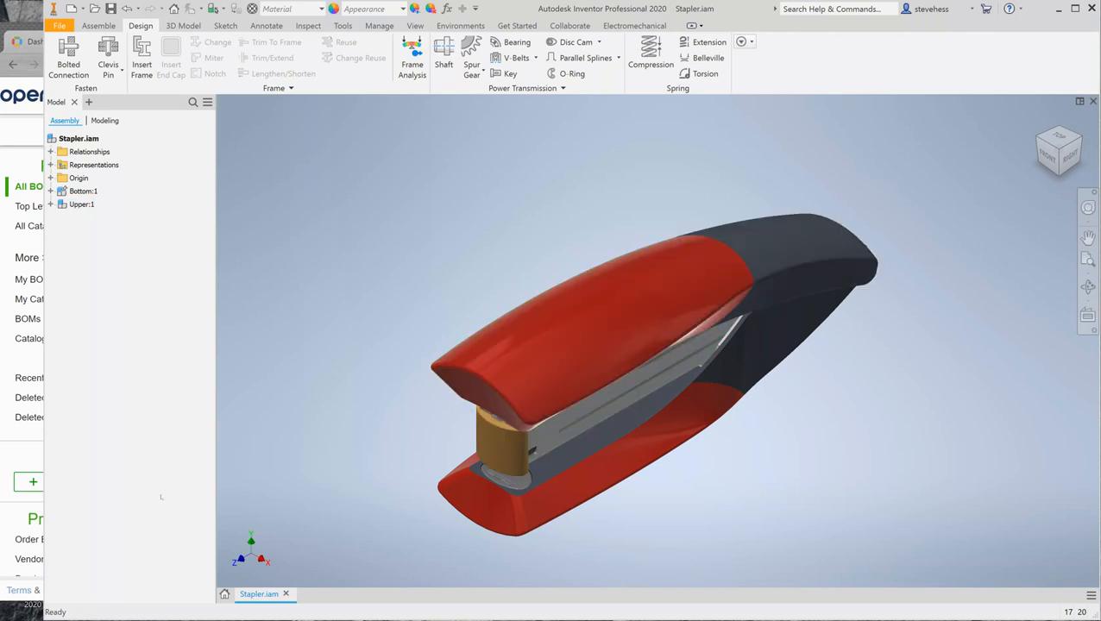
Step: Bring the OpenBOM dashboard with the stapler BOMs (Upper, Channel, Bottom) in front of Inventor
click(13, 455)
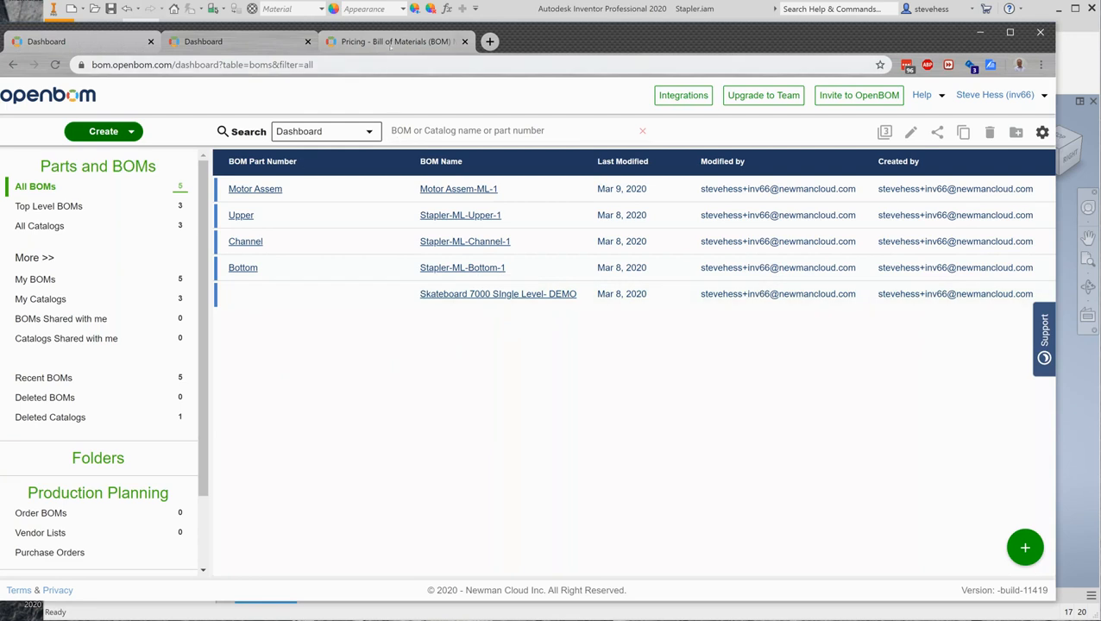
Step: Review OpenBOM's pricing plans and download the Autodesk Inventor plug-in installer from Integrations
click(393, 43)
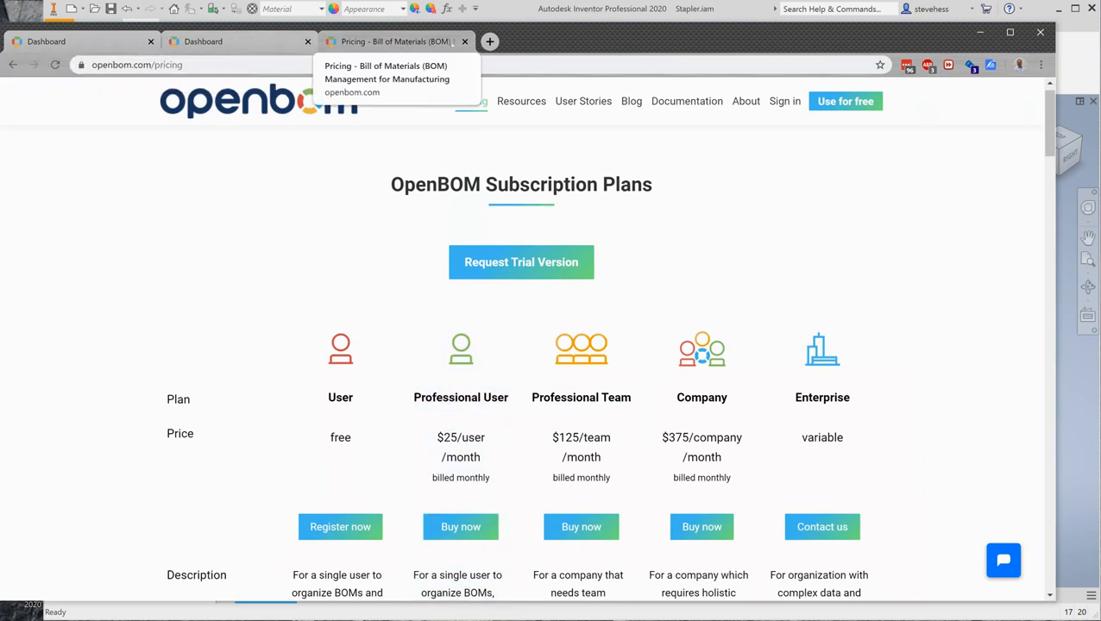
click(102, 44)
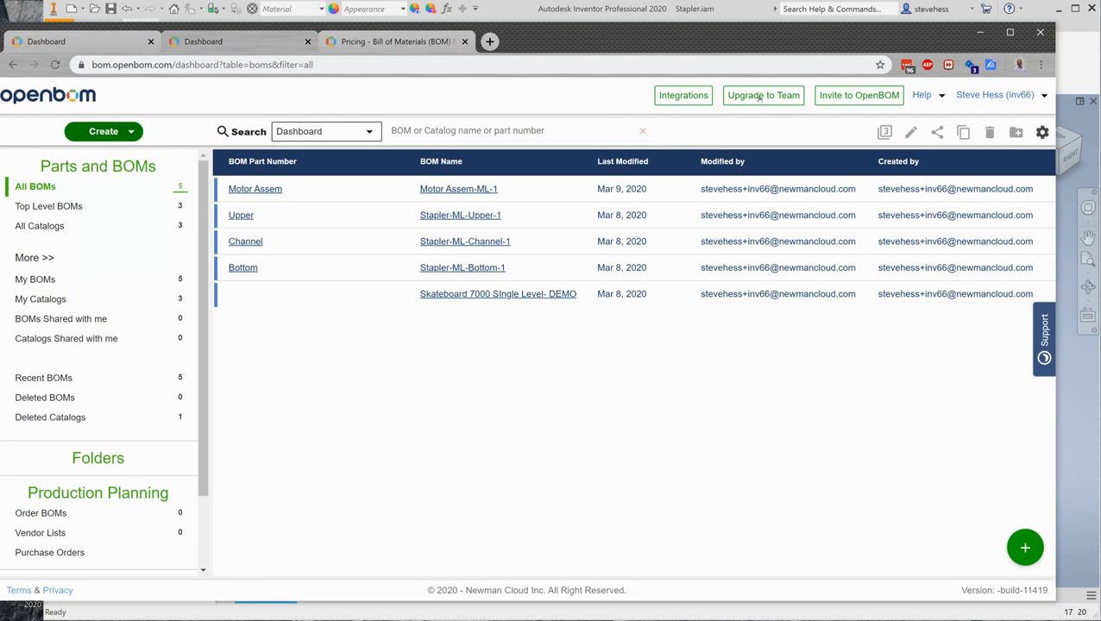
click(683, 96)
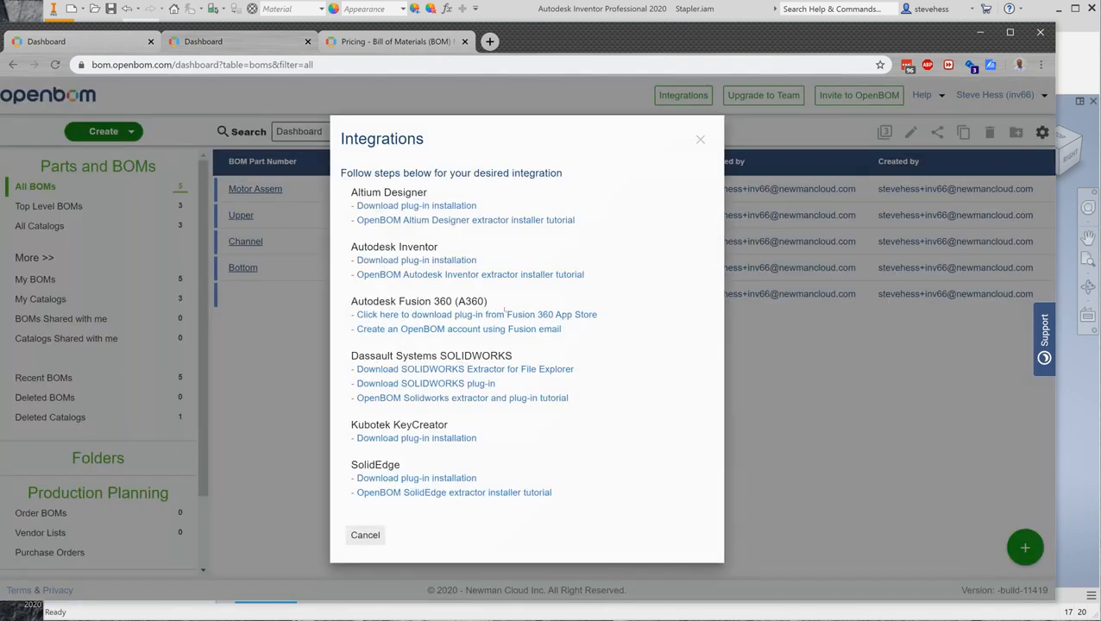
click(473, 260)
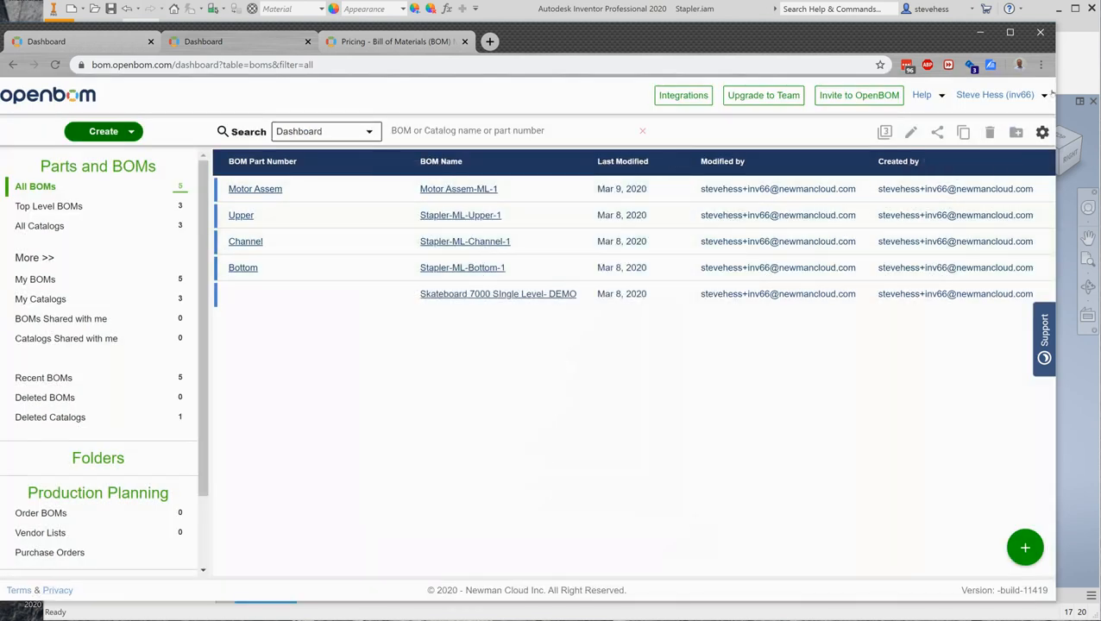
click(578, 9)
Step: Check the OpenBOM plug-in's URL and user name with Multi level BOM type, then accept
click(98, 26)
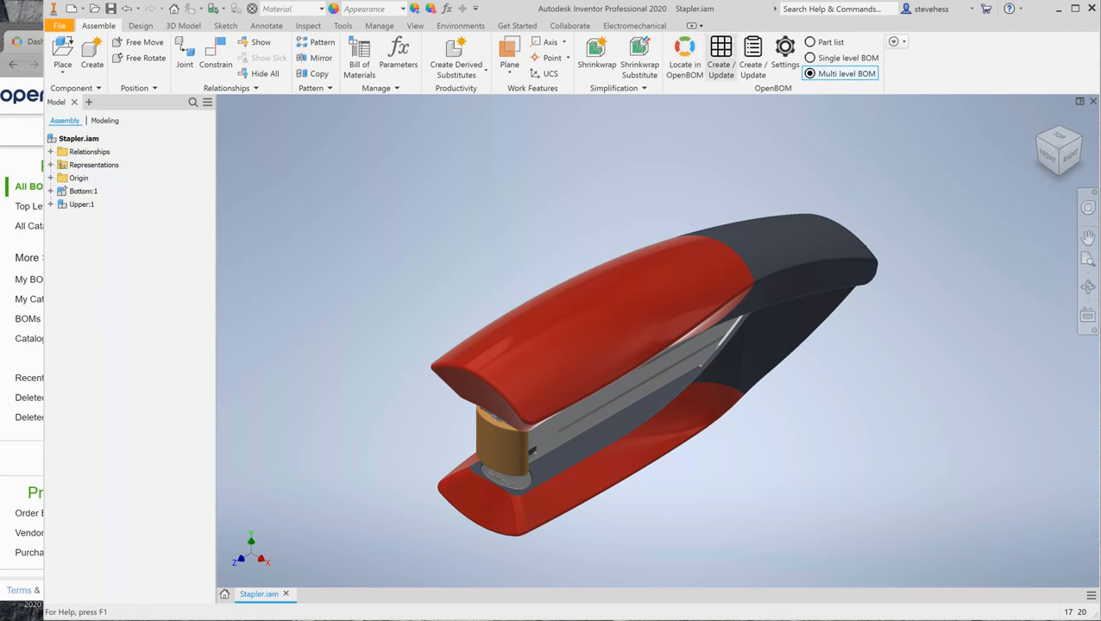
click(784, 53)
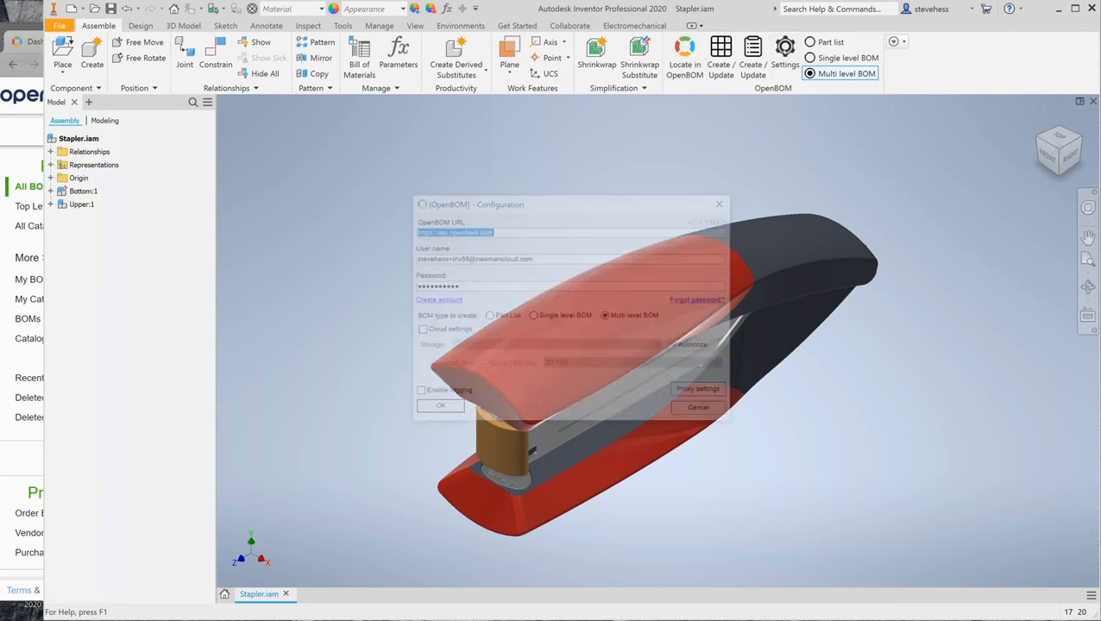
click(460, 257)
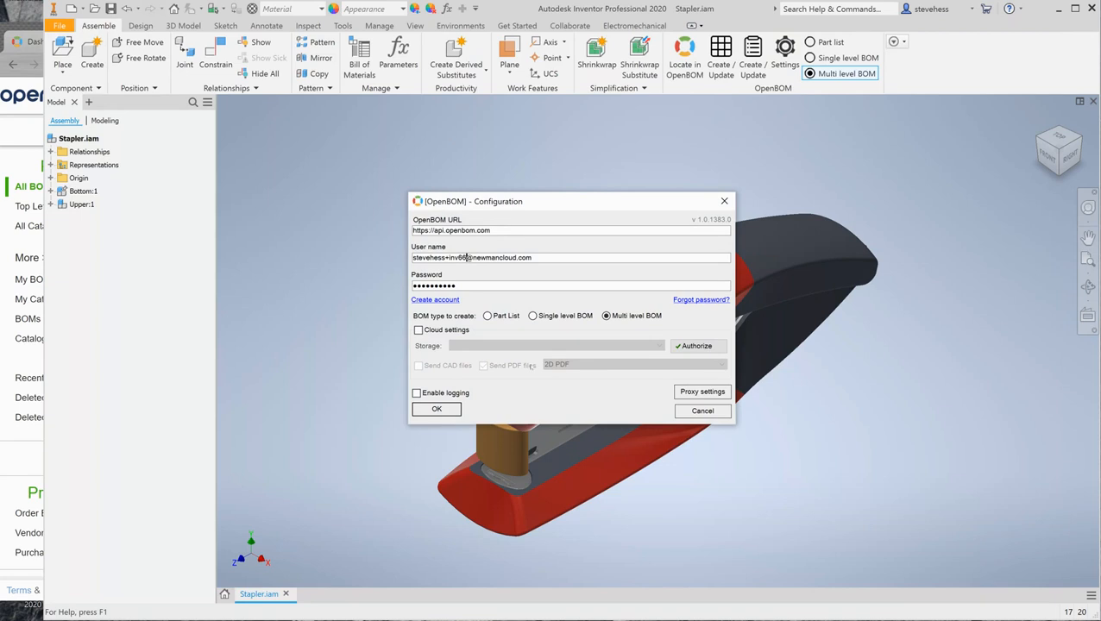
click(438, 409)
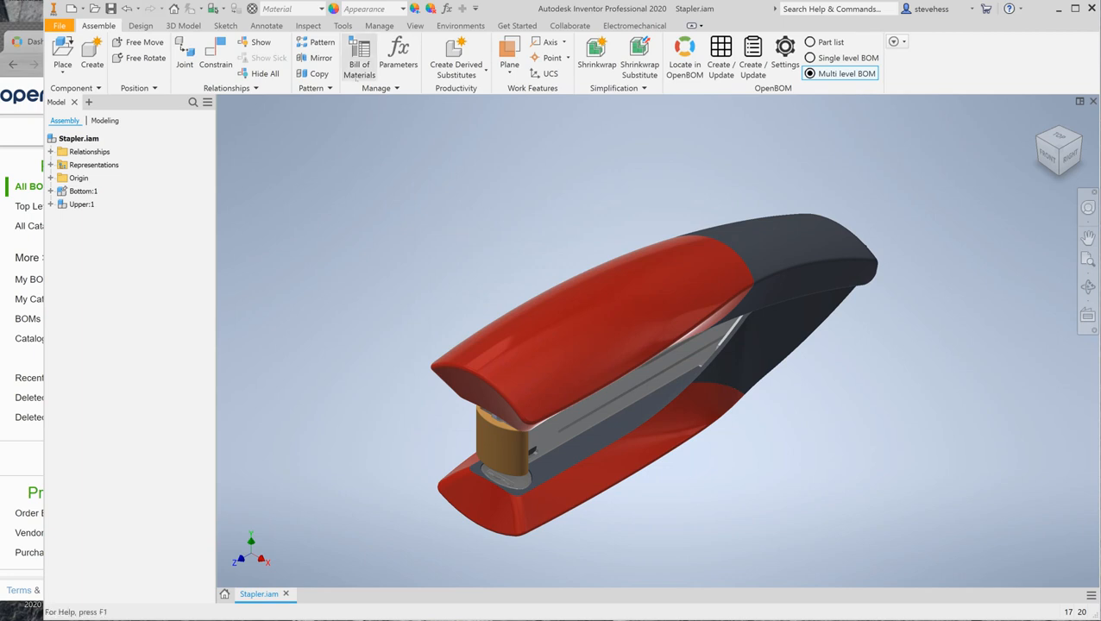
Step: Open the stapler's Bill of Materials and enable both the Structured and Parts Only views
click(358, 54)
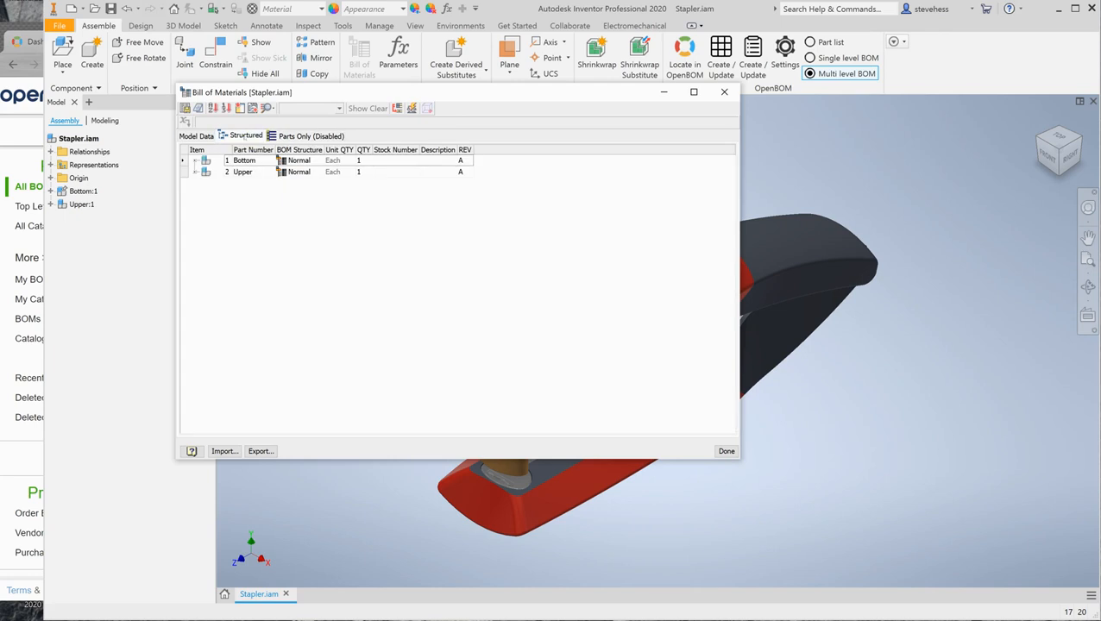
right_click(245, 137)
click(266, 143)
click(298, 136)
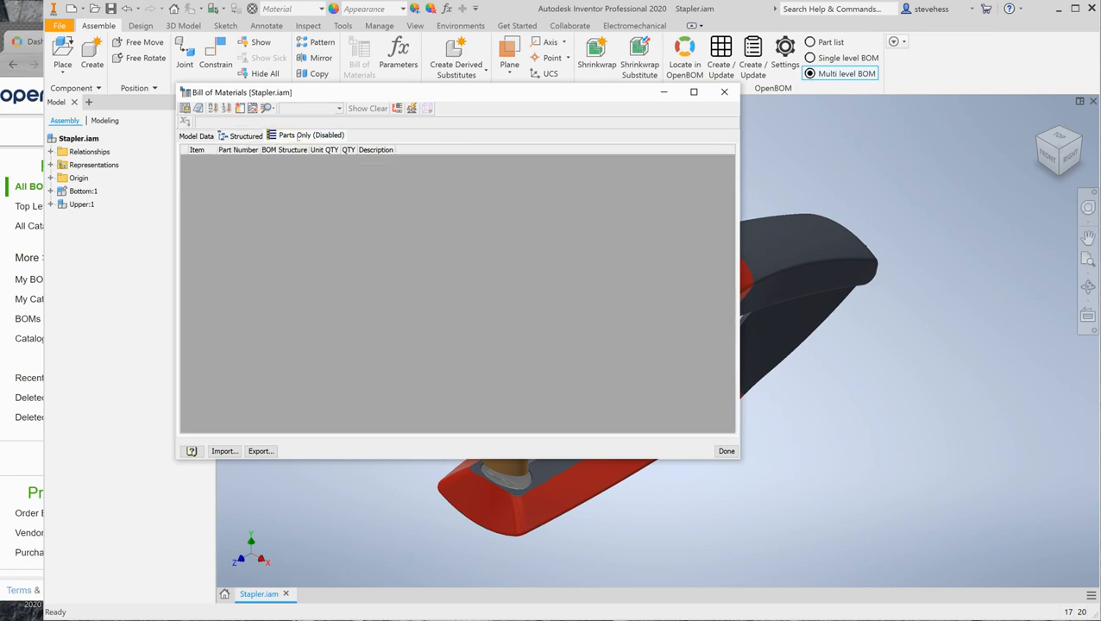
right_click(293, 137)
click(317, 145)
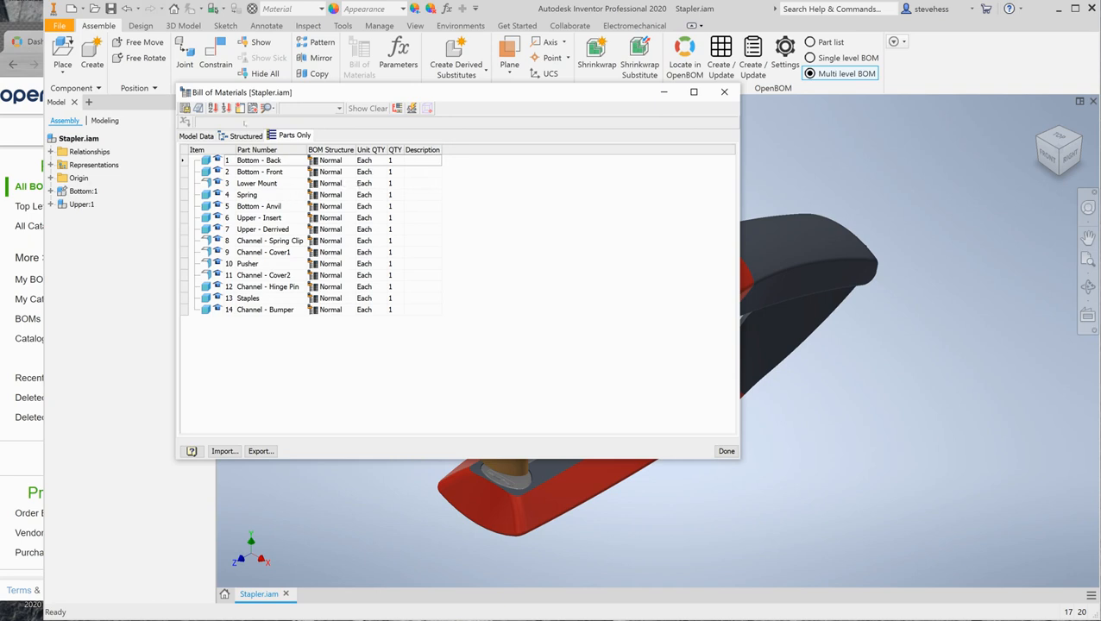
Step: Add REV, Status and Engineer columns to the Parts Only list through Choose Columns
click(240, 107)
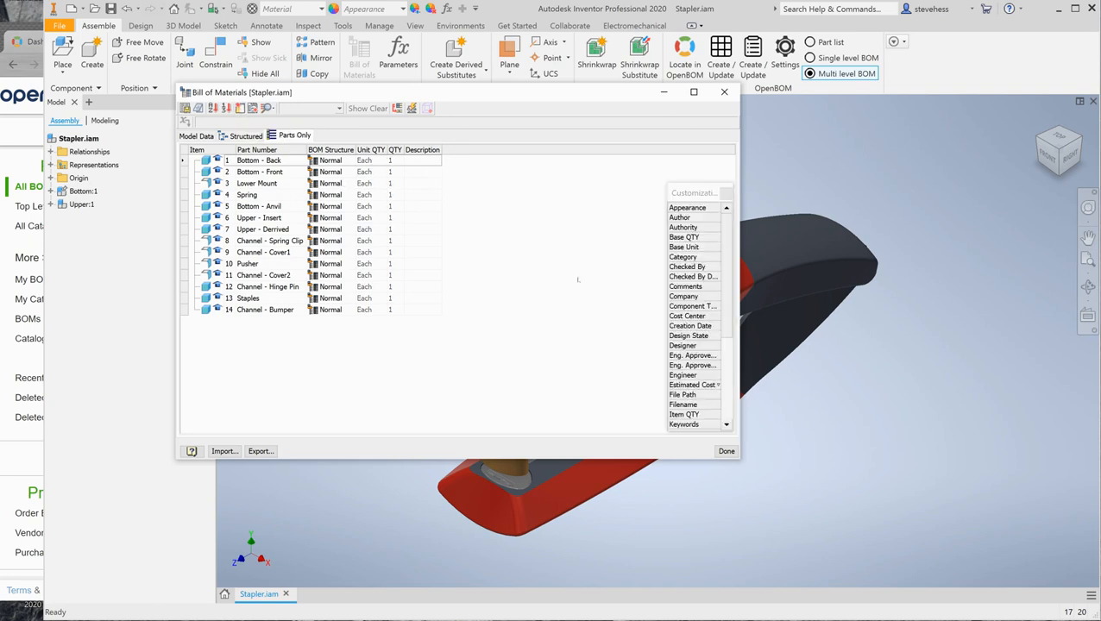
click(727, 391)
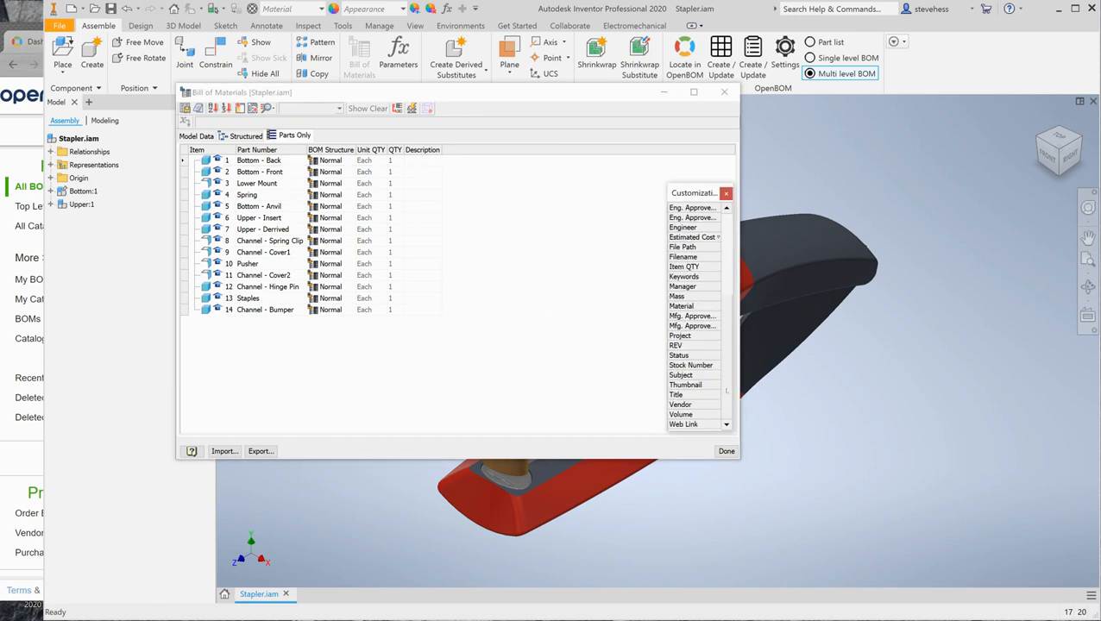
drag(678, 345, 449, 150)
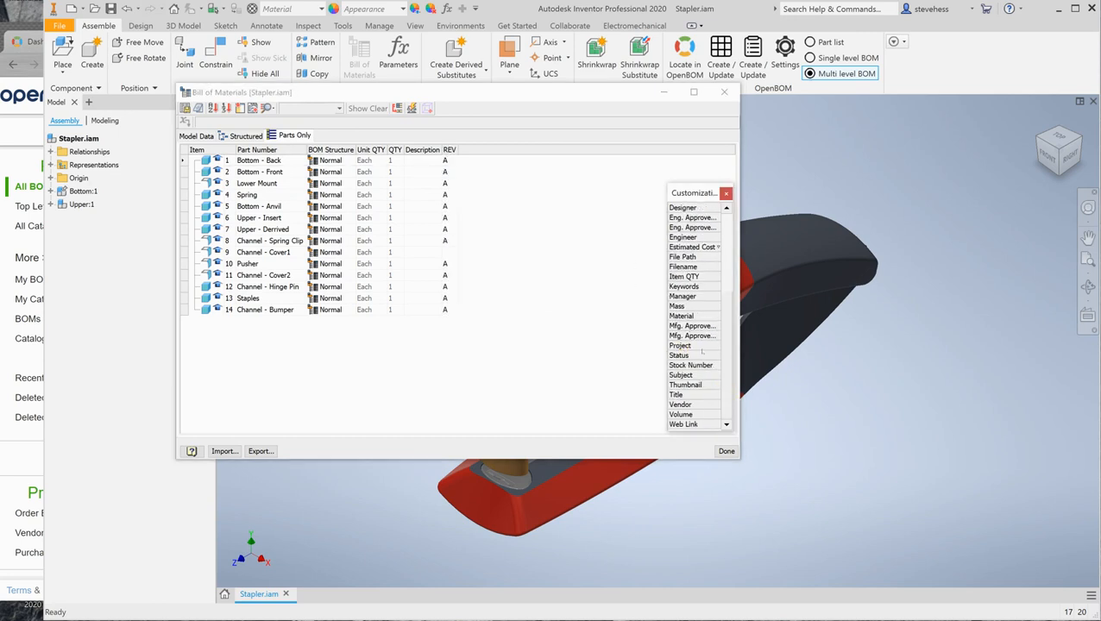
double_click(687, 355)
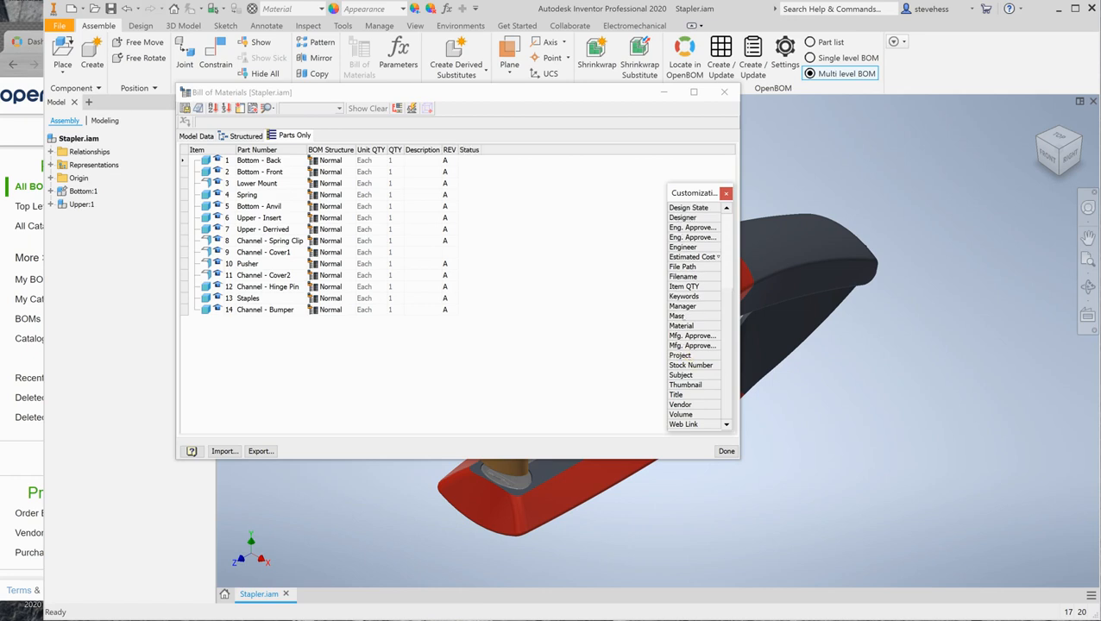
scroll(683, 326, up, 4)
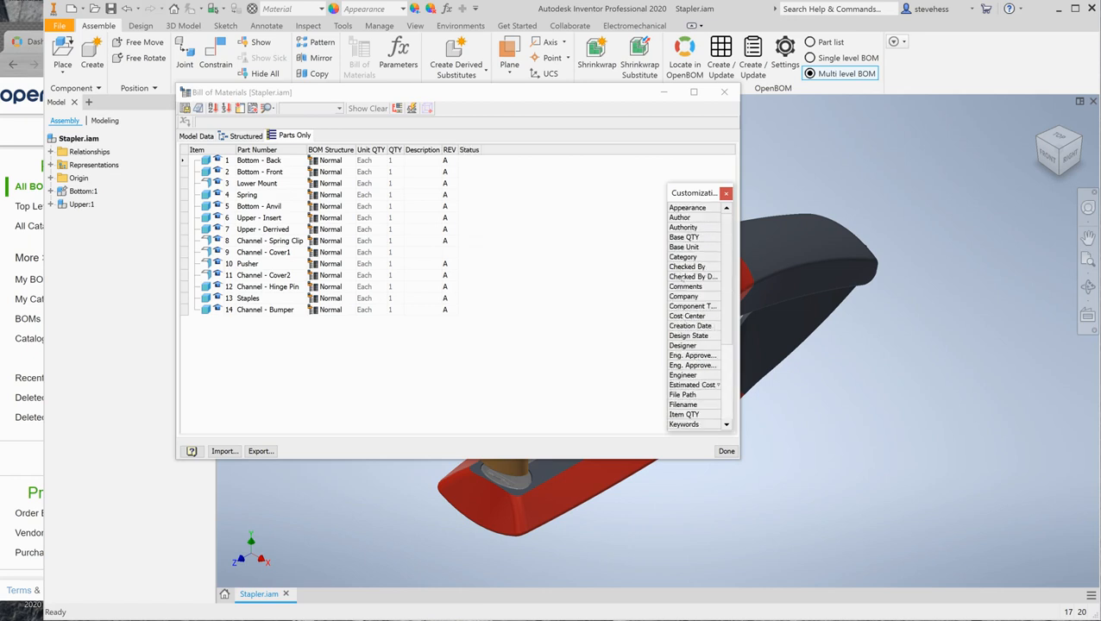
click(678, 377)
click(682, 376)
double_click(682, 375)
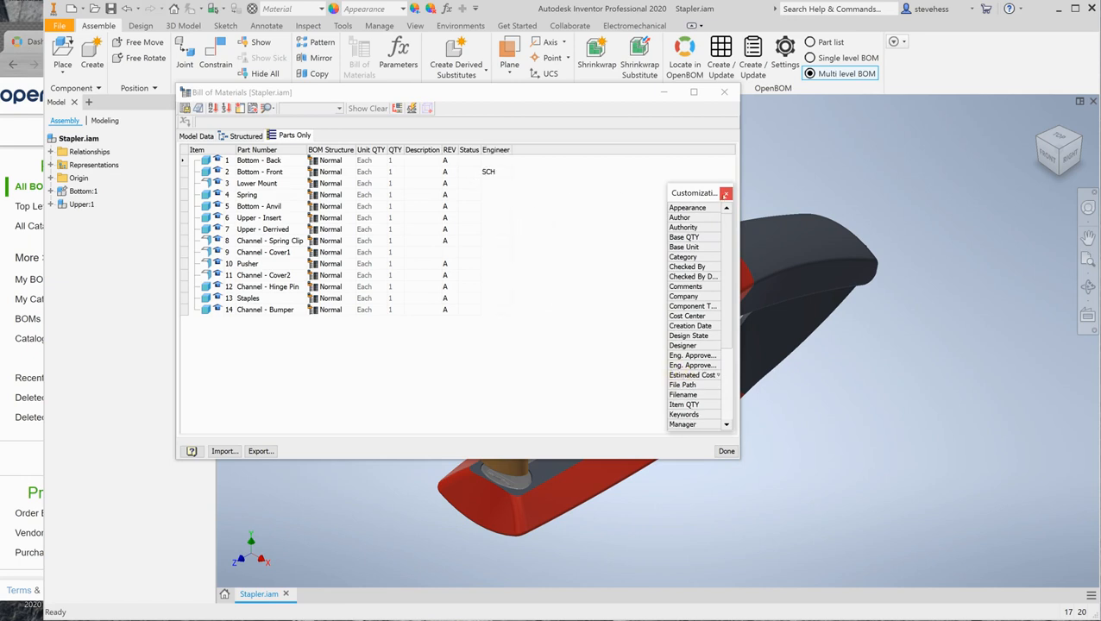
click(726, 194)
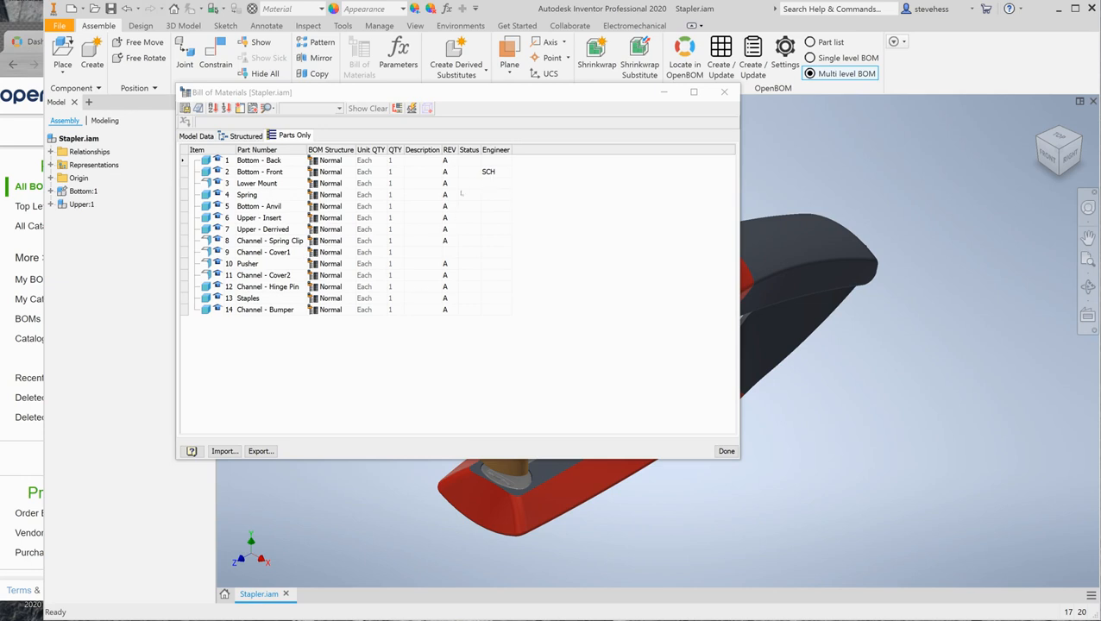
Step: Enter Engineer SCH for Spring Clip, Status WIP for Upper - Derrived and Bottom - Anvil, REV B for Cover1
click(496, 241)
text(SCH)
key(Up)
key(Left)
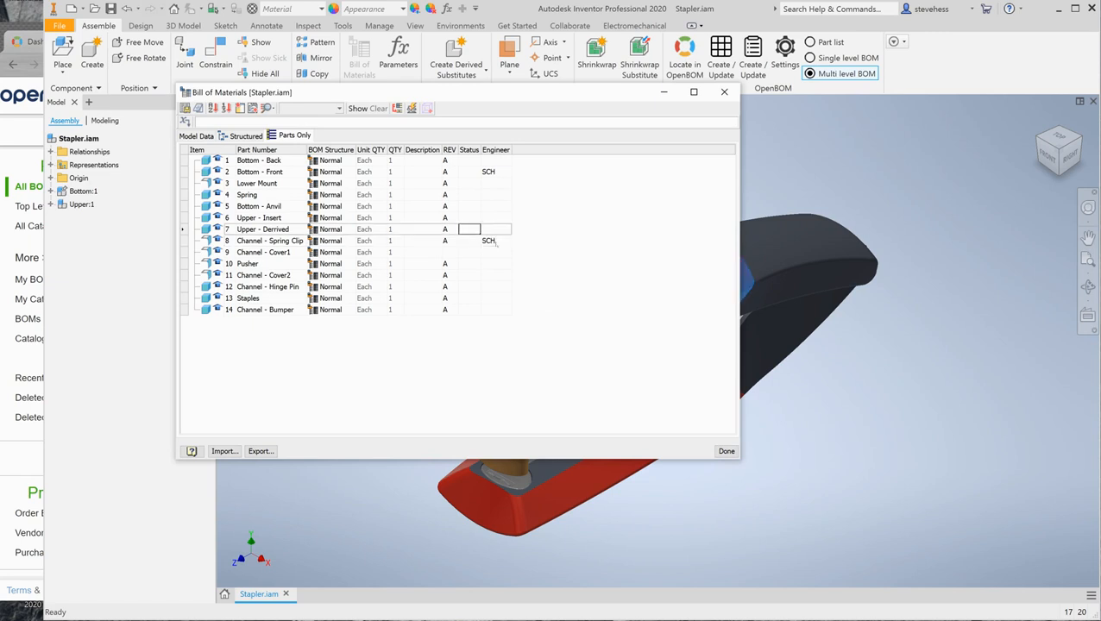
text(WIP)
key(Up)
key(Up)
text(WIP)
key(Up)
key(Up)
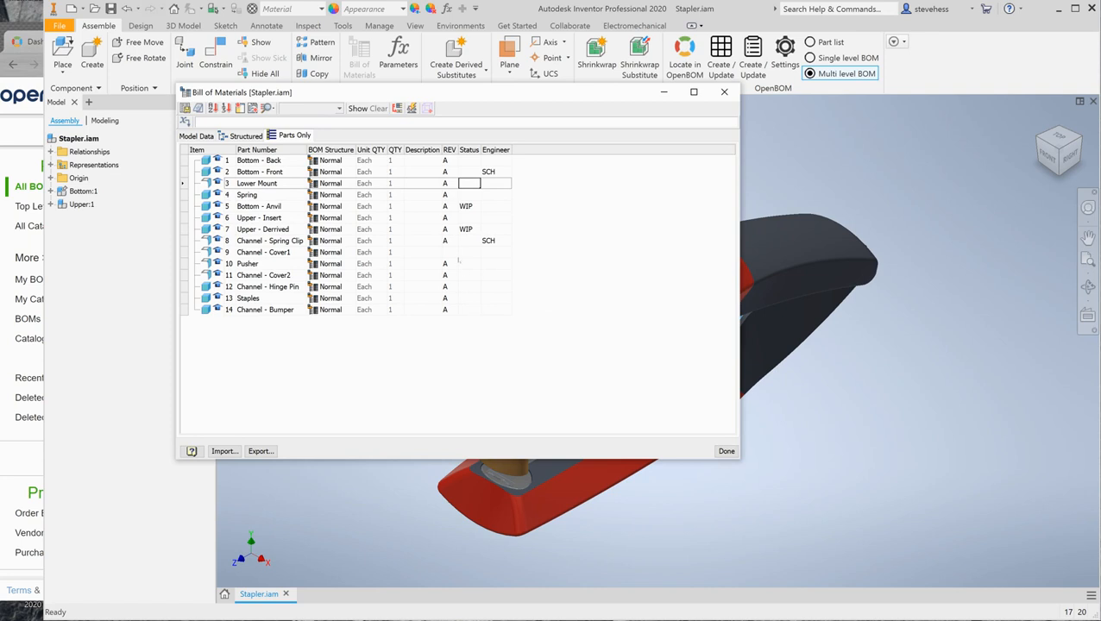
click(449, 252)
text(B)
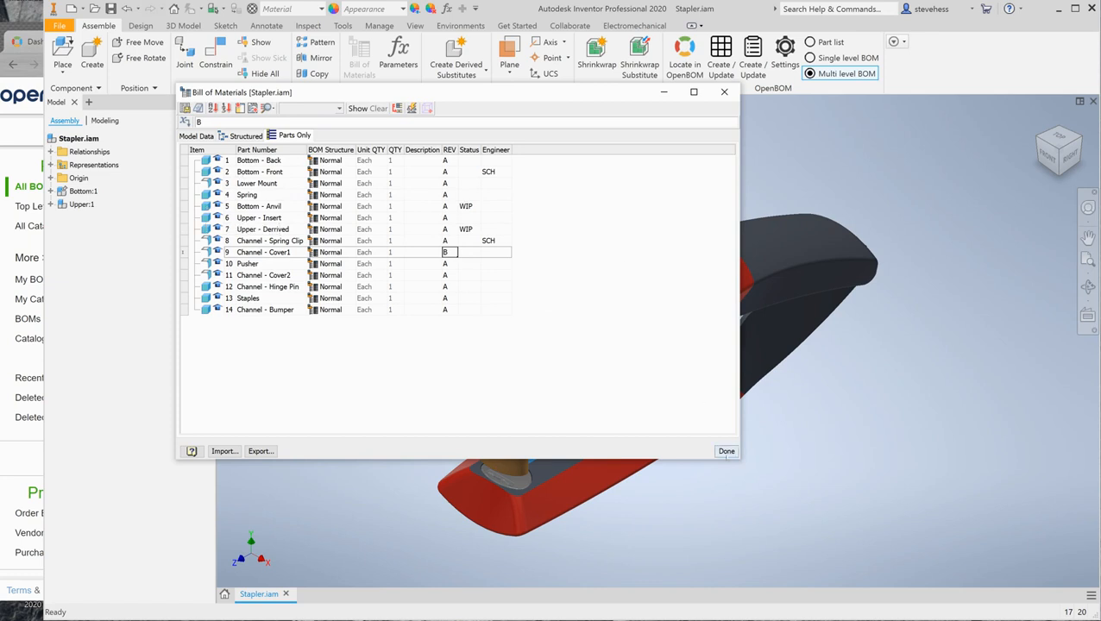
click(726, 451)
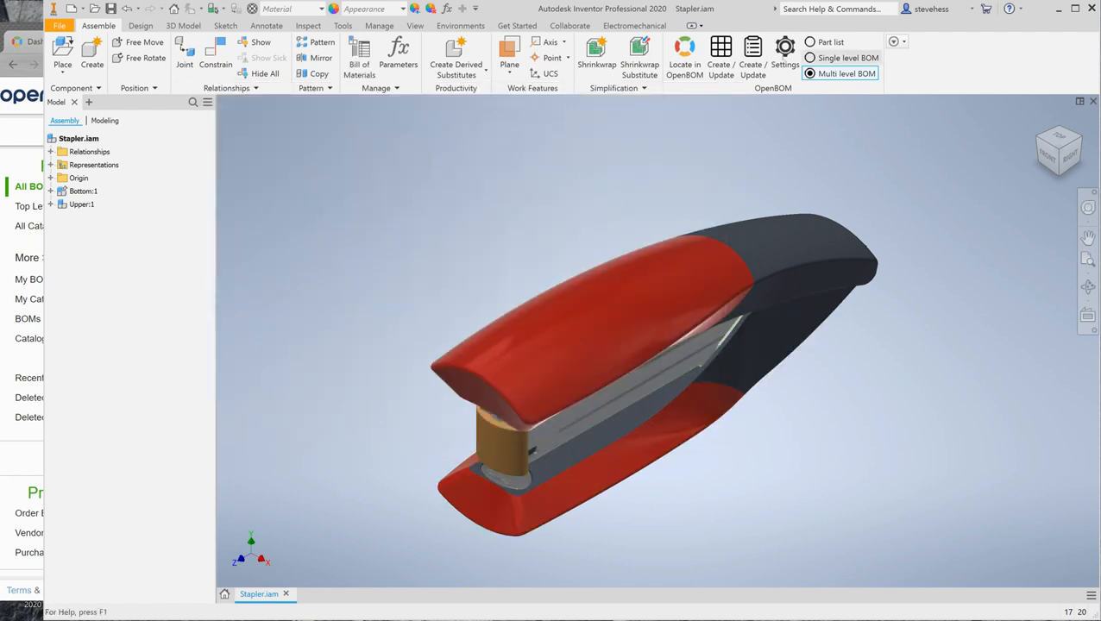
Step: Run OpenBOM Create / Update to refresh the Stapler-ML-3 multi-level BOM
click(720, 54)
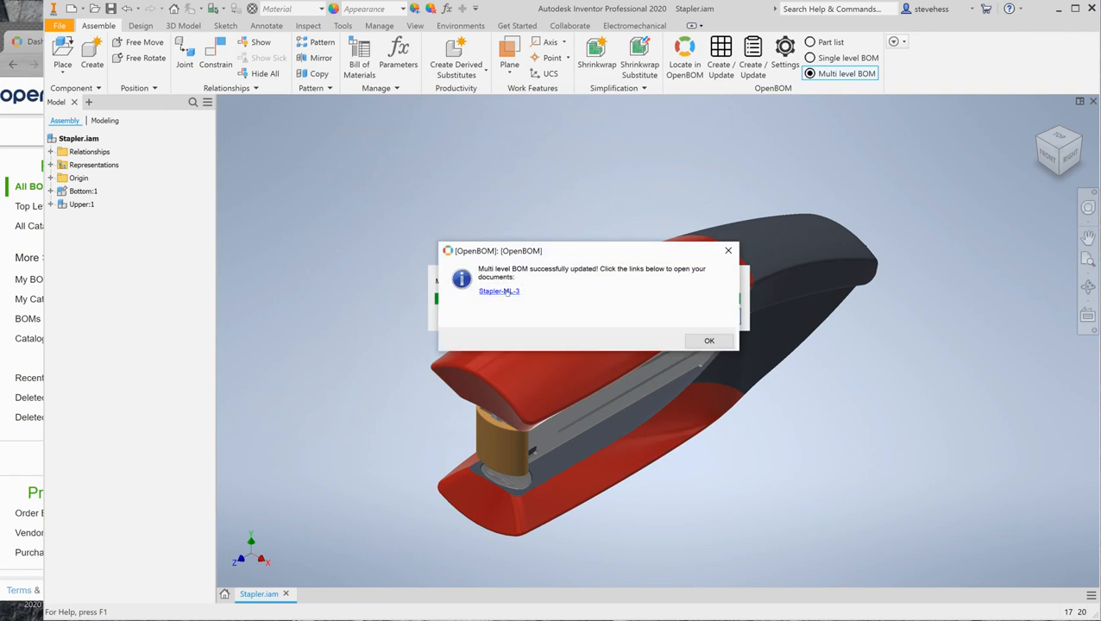
Step: Open Stapler-ML-3 in the browser and expand the Bottom and Upper sub-assemblies to show their parts
click(506, 293)
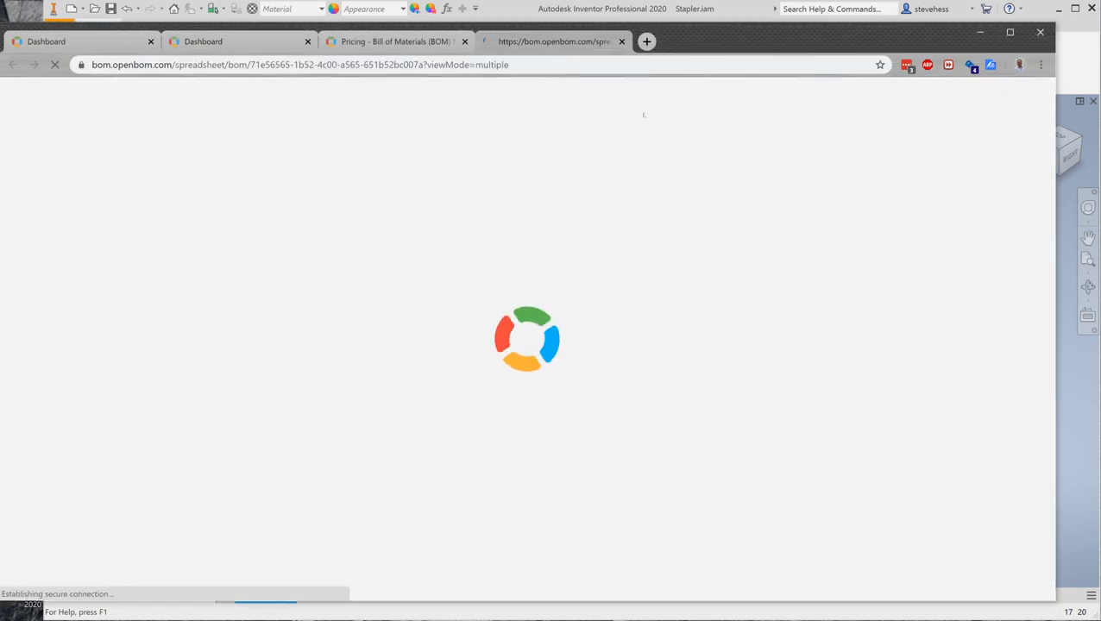
drag(678, 40, 679, 17)
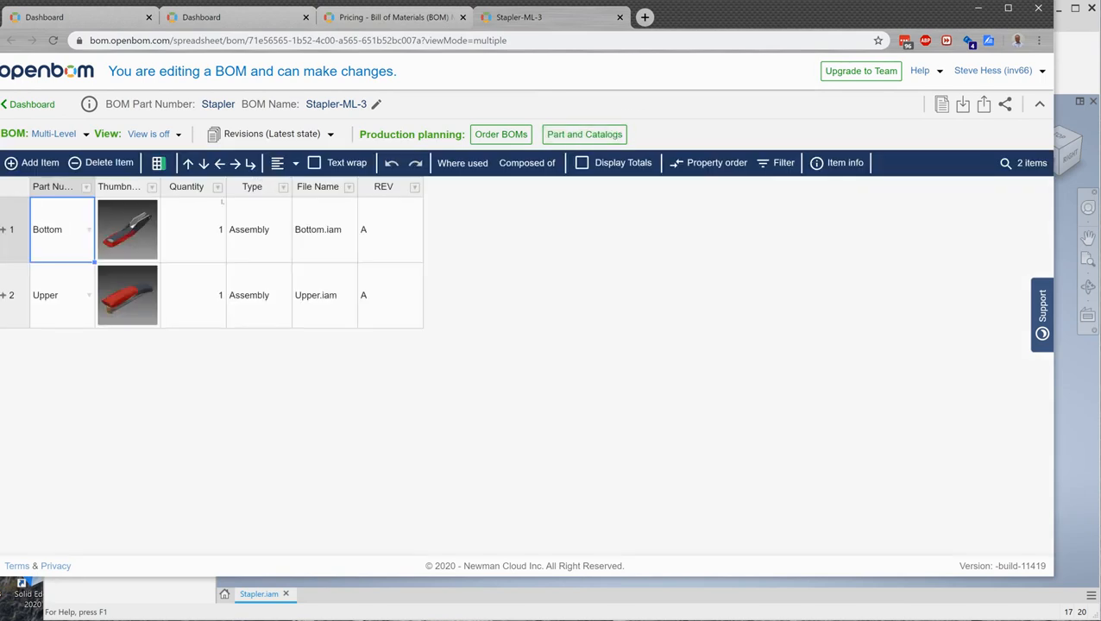
click(5, 229)
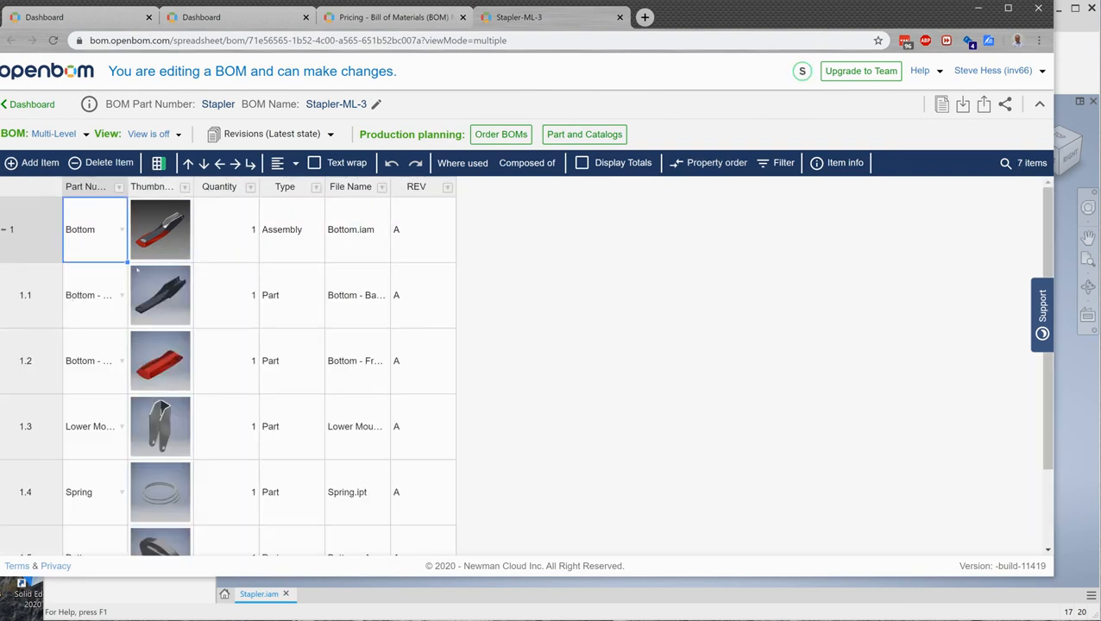
scroll(85, 428, down, 3)
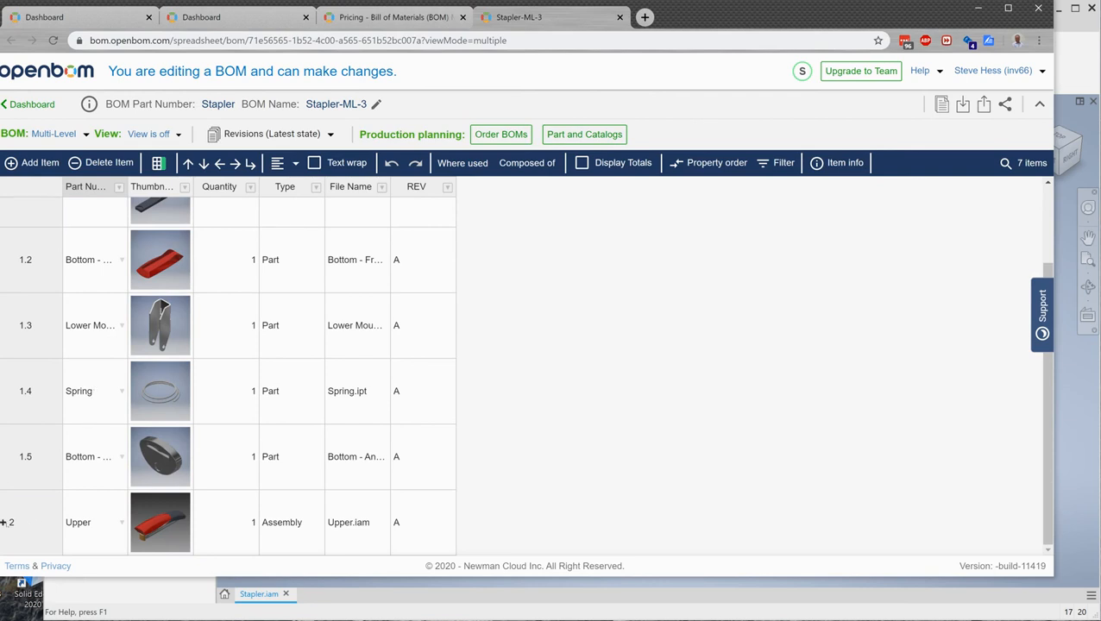
click(5, 521)
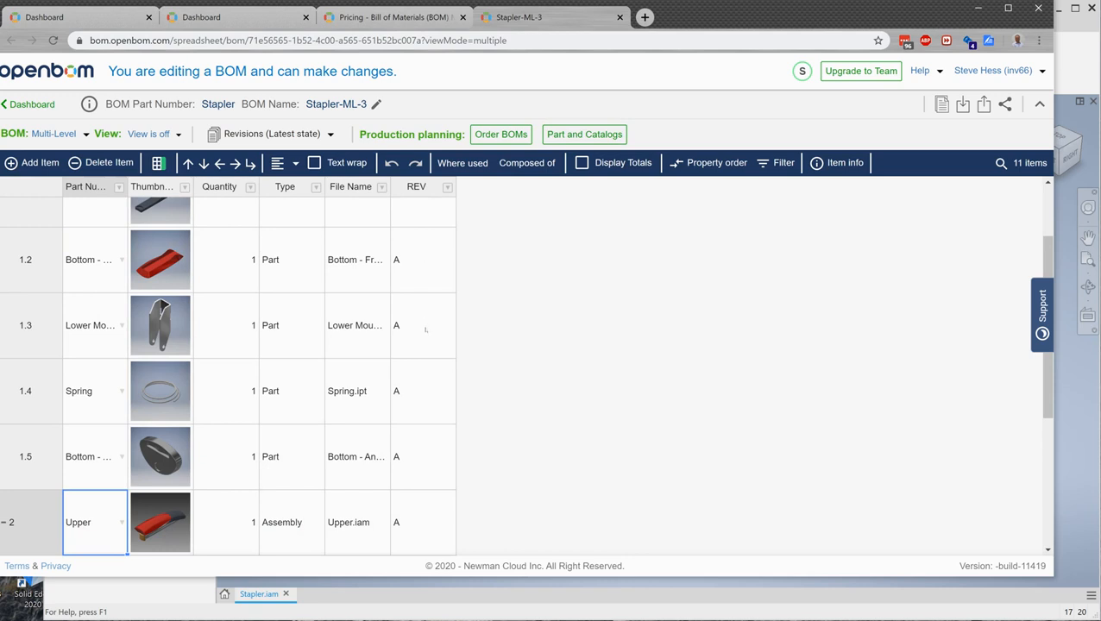
scroll(425, 329, down, 3)
scroll(426, 332, up, 3)
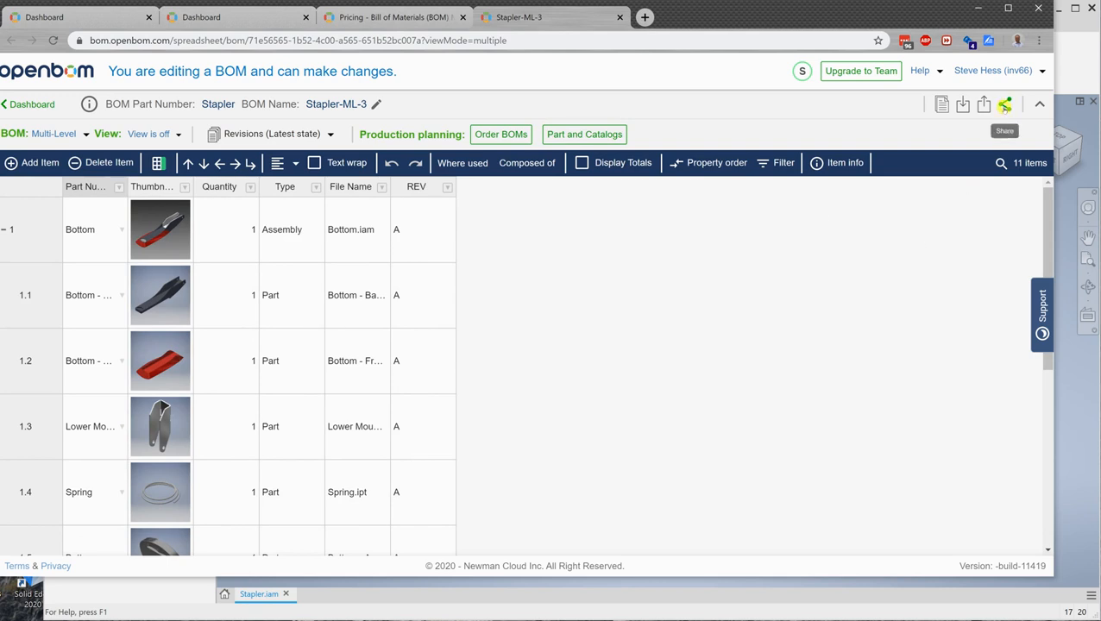
Step: Share Stapler-ML-3 with sub-assembly BOMs to the recipient's e-mail address with Edit permission
click(1003, 104)
click(431, 228)
click(360, 318)
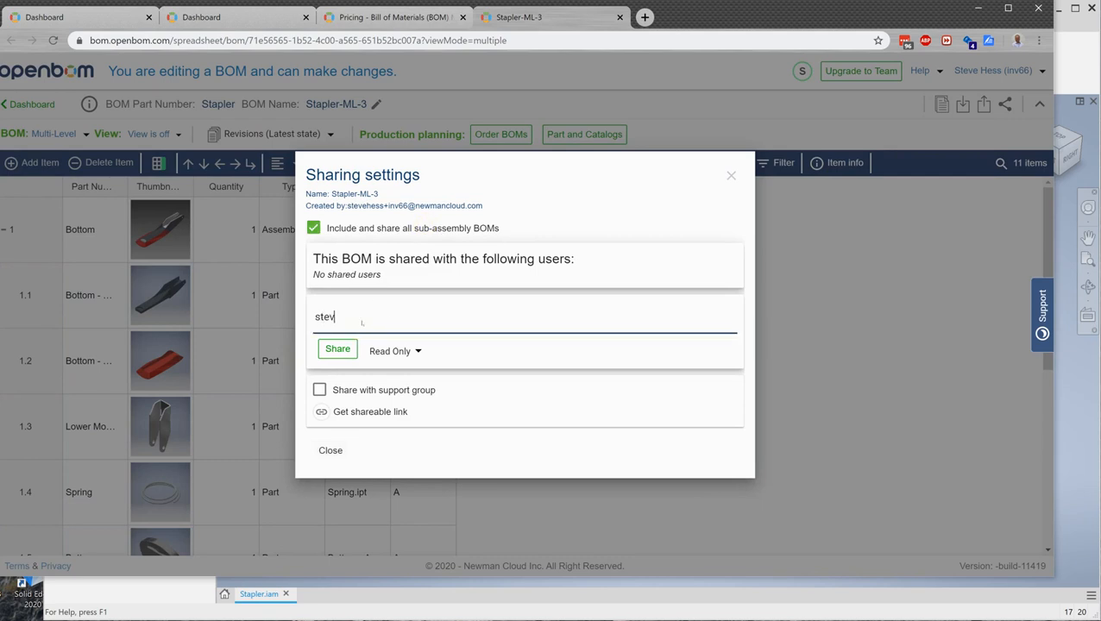
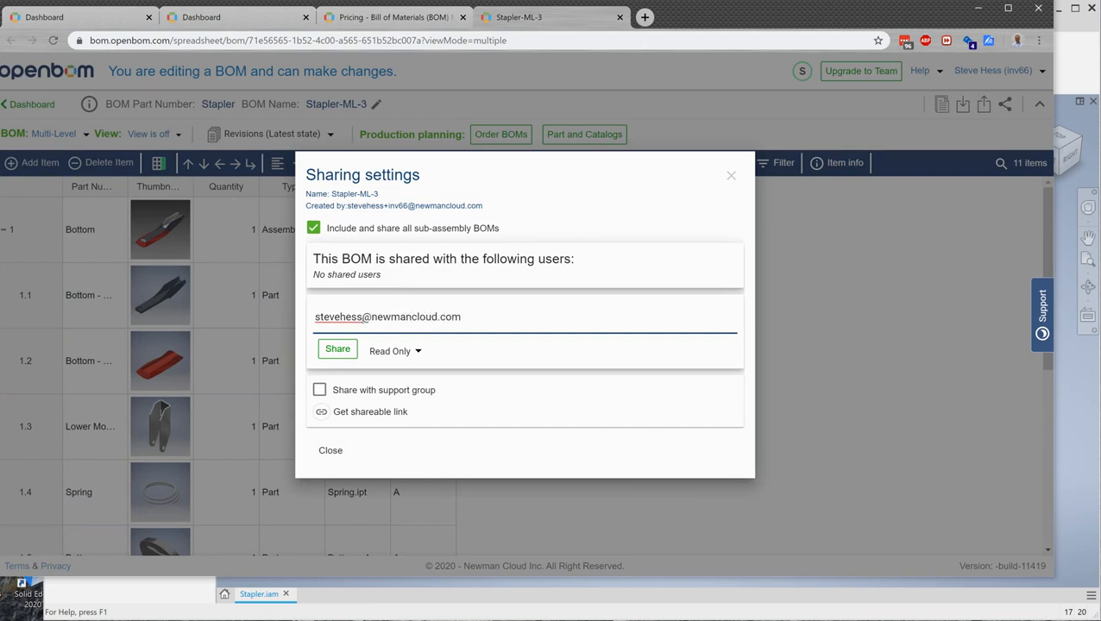
key(Return)
click(388, 364)
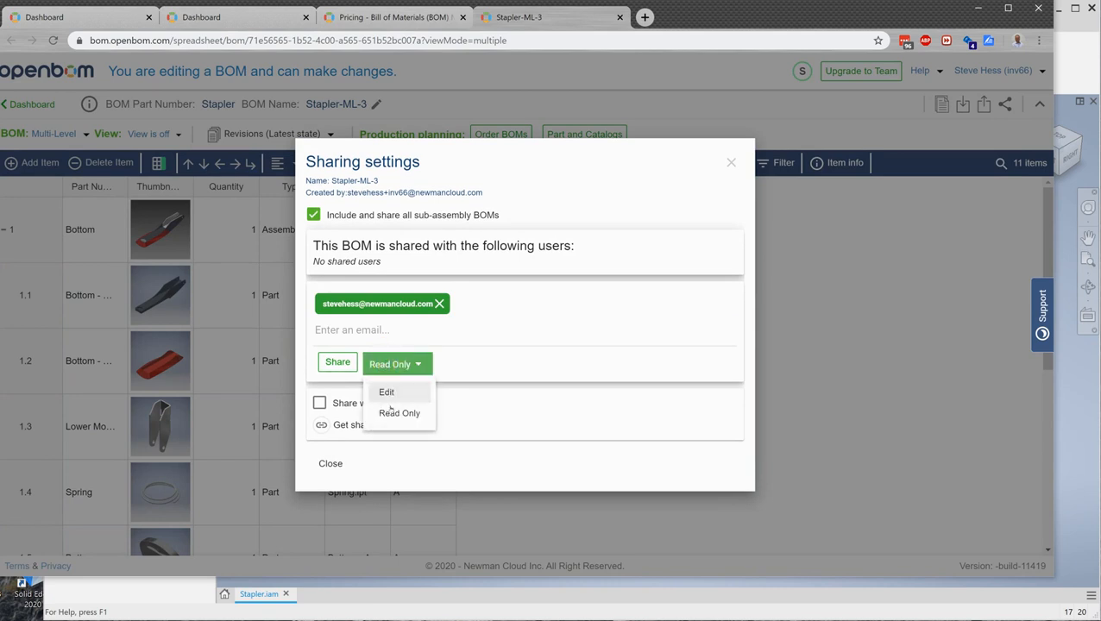
click(387, 392)
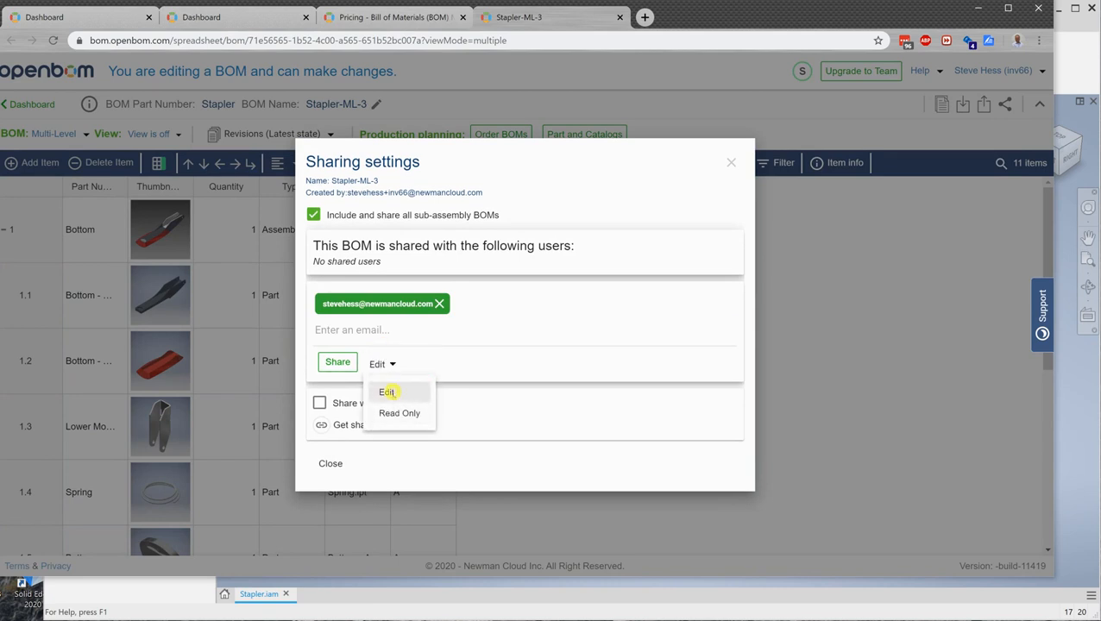
click(338, 367)
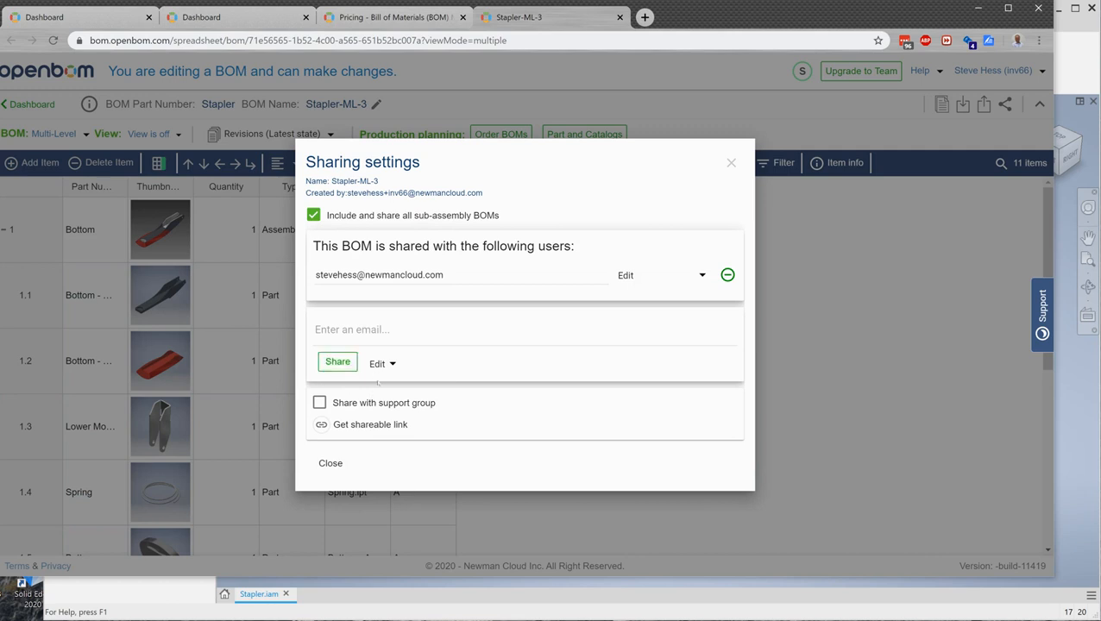
click(330, 463)
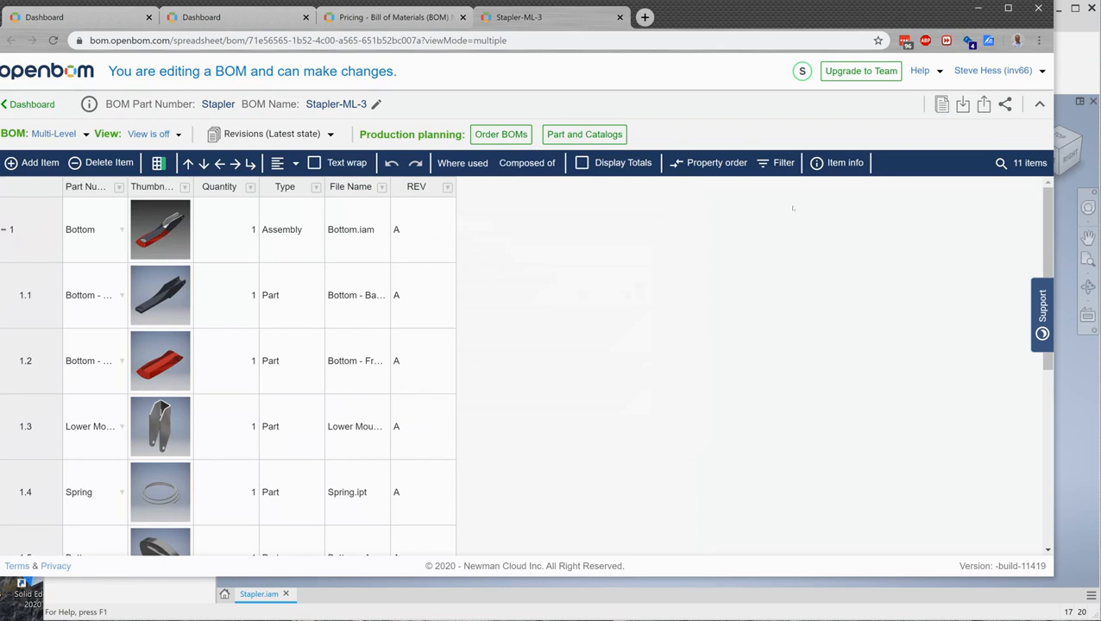
Step: Export Stapler-ML-3 in Excel format and save it as Stapler-ML-3.XLS in Downloads
click(983, 104)
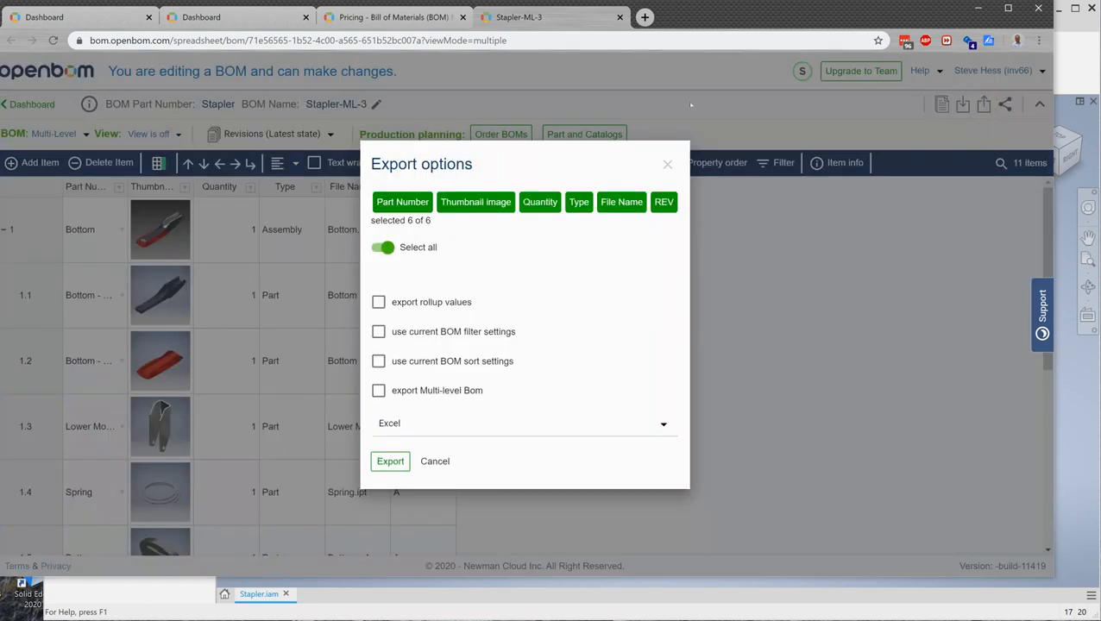
click(420, 427)
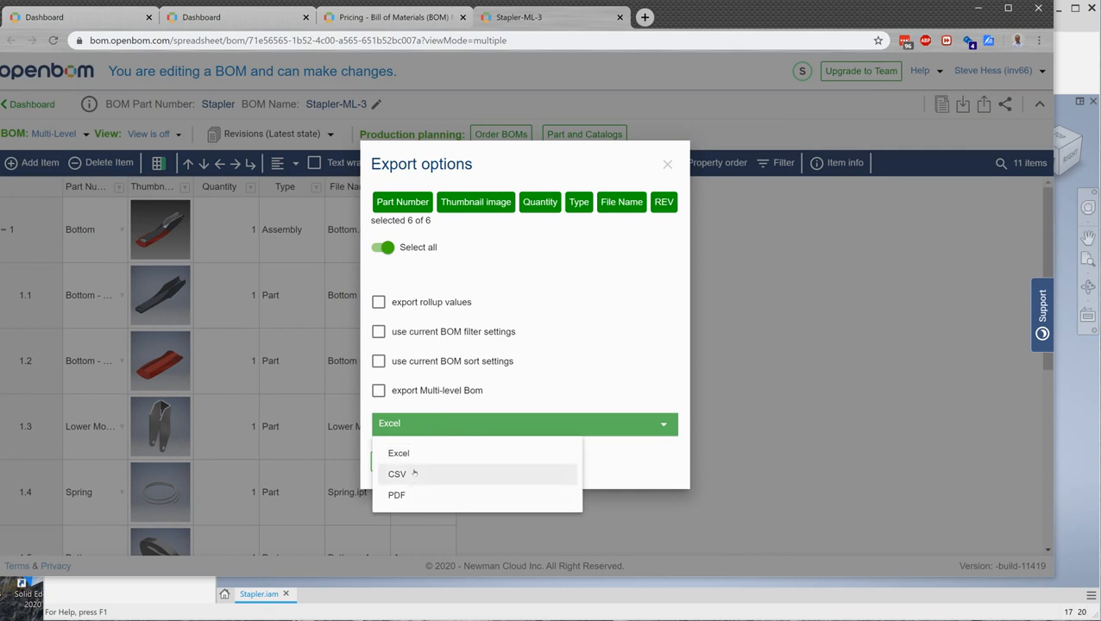
click(401, 453)
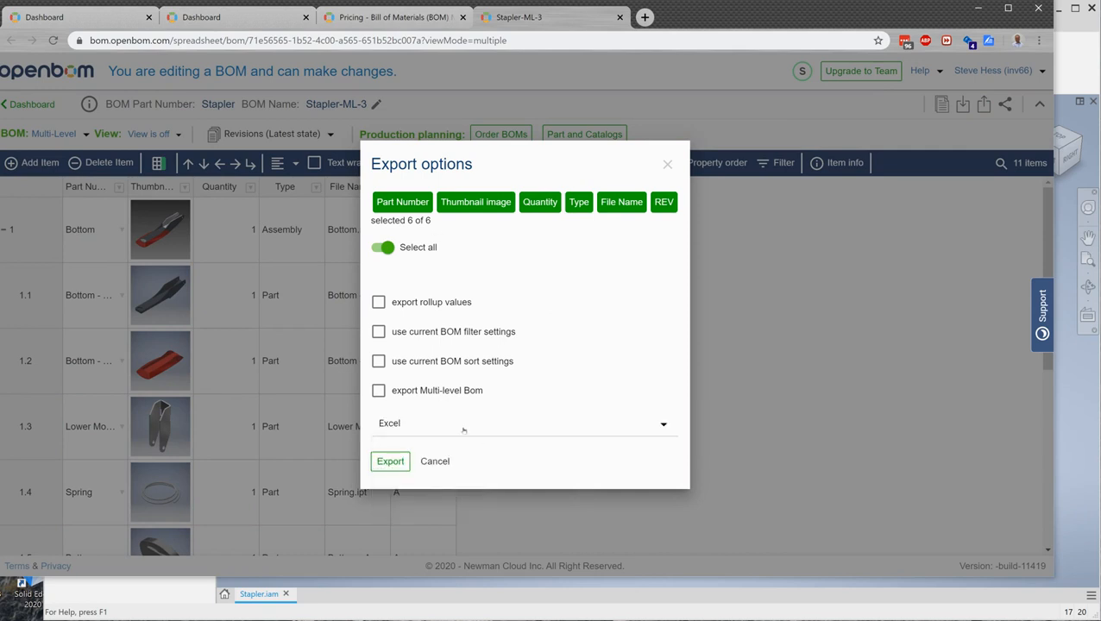
click(401, 462)
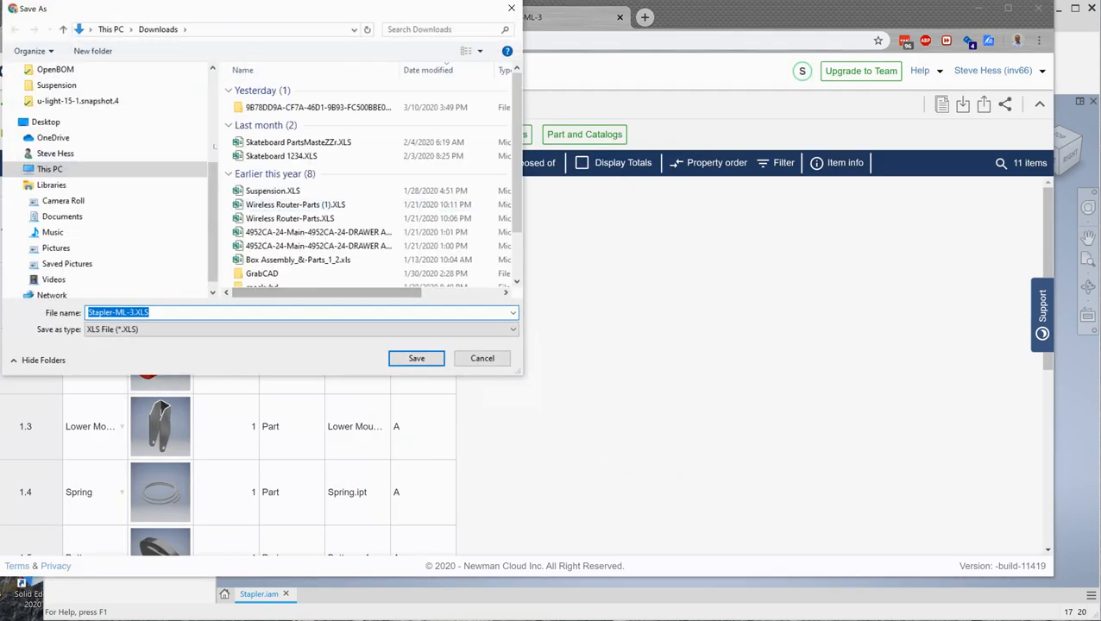
click(416, 358)
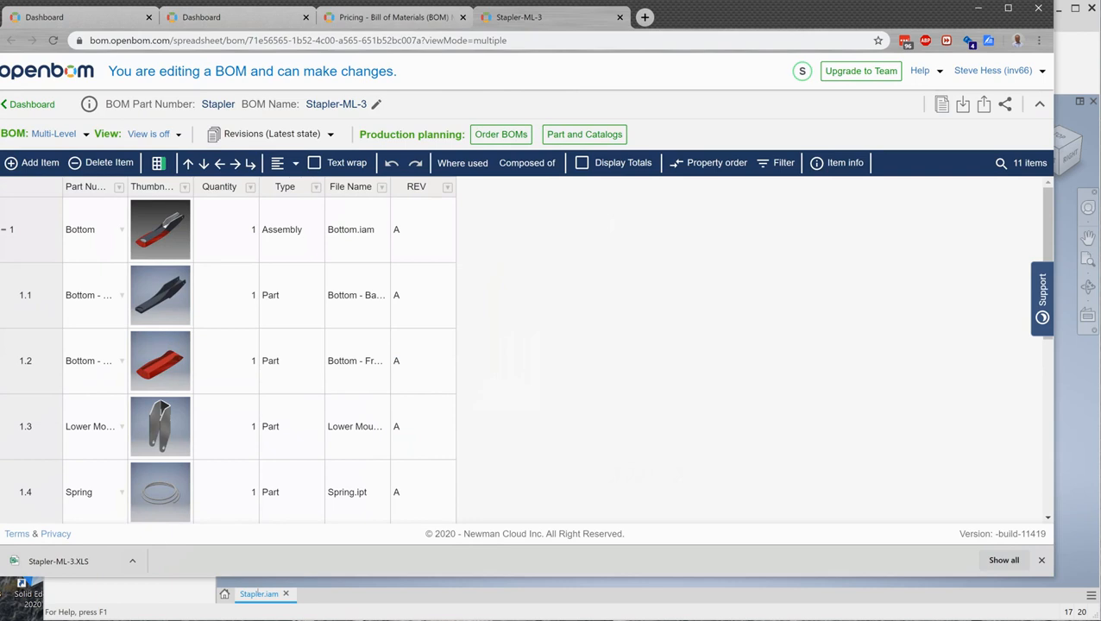
Step: View the user profile and CAD integrations list on the OpenBOM dashboard, then dismiss Inventor's BOM update confirmation
click(81, 15)
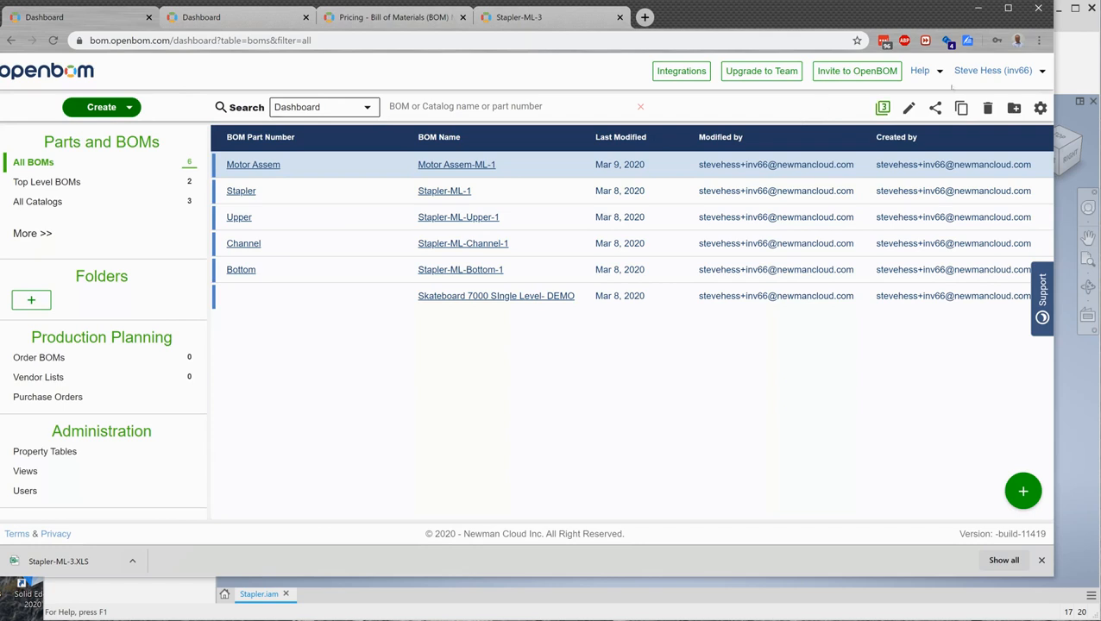
click(992, 70)
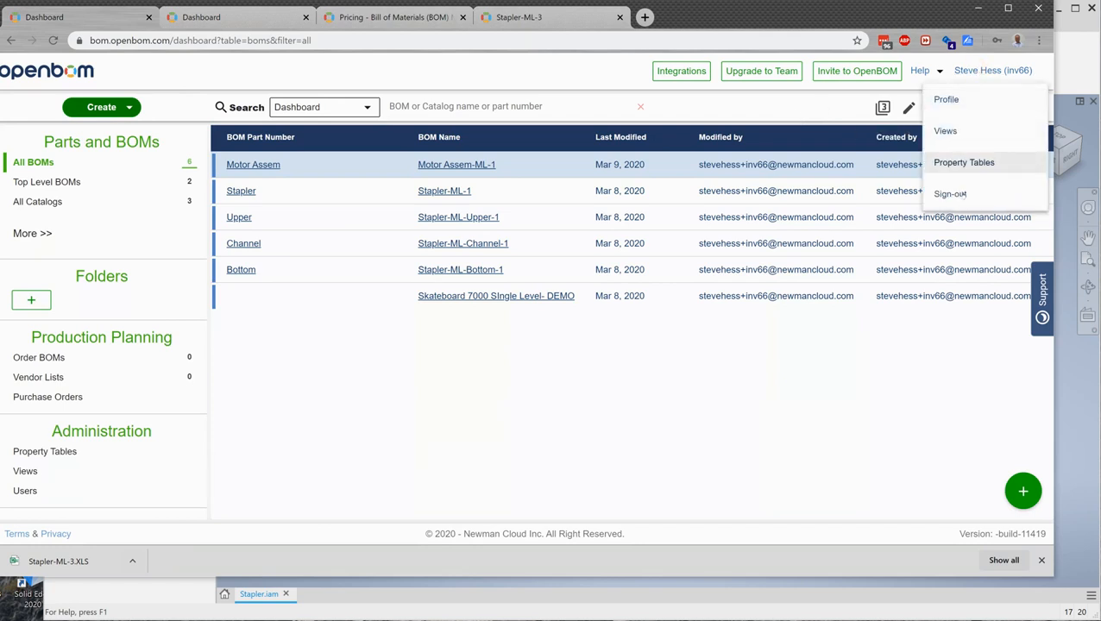
click(946, 99)
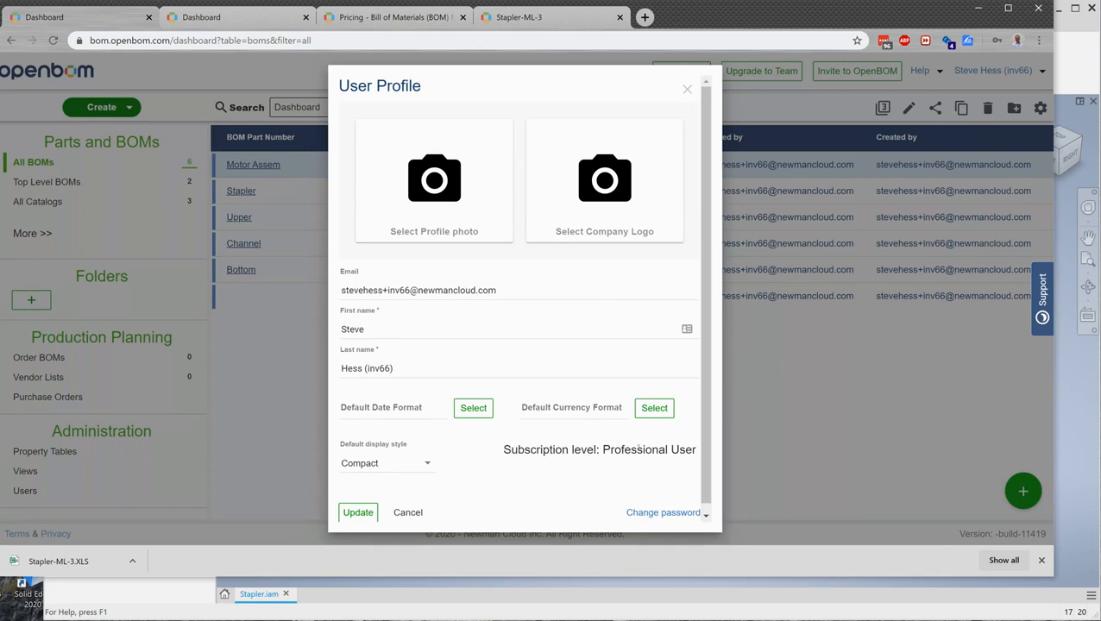
click(686, 89)
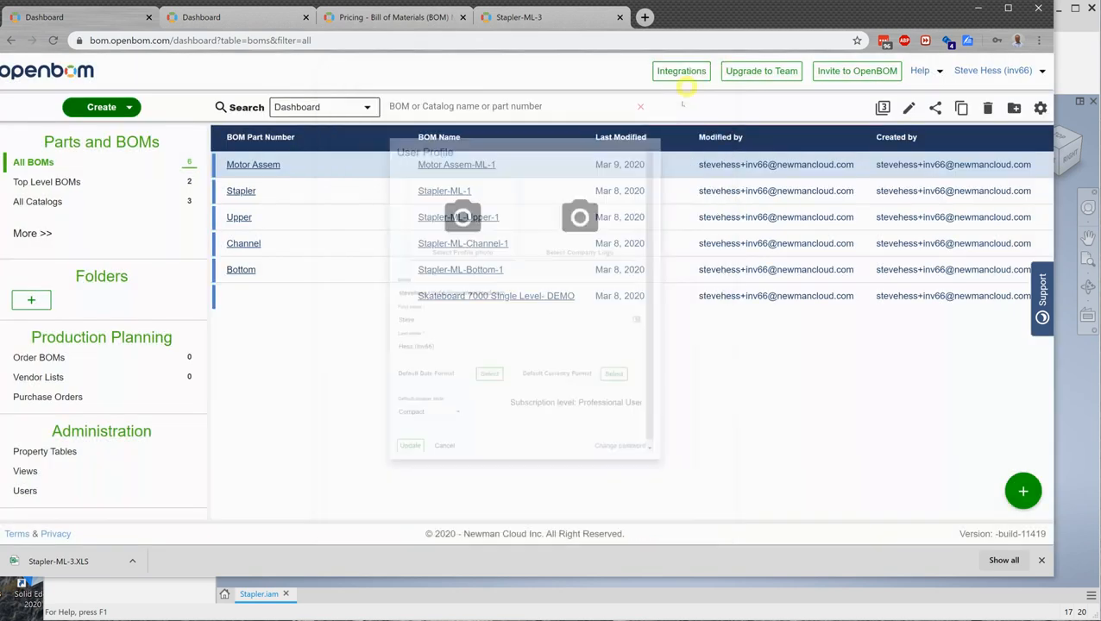
click(681, 72)
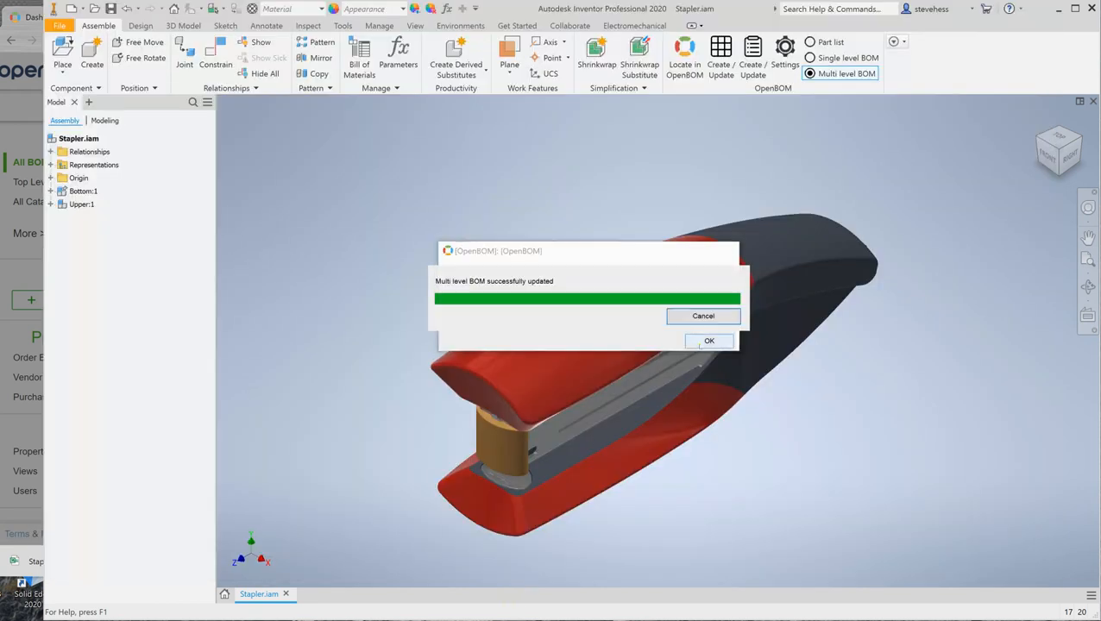
click(701, 342)
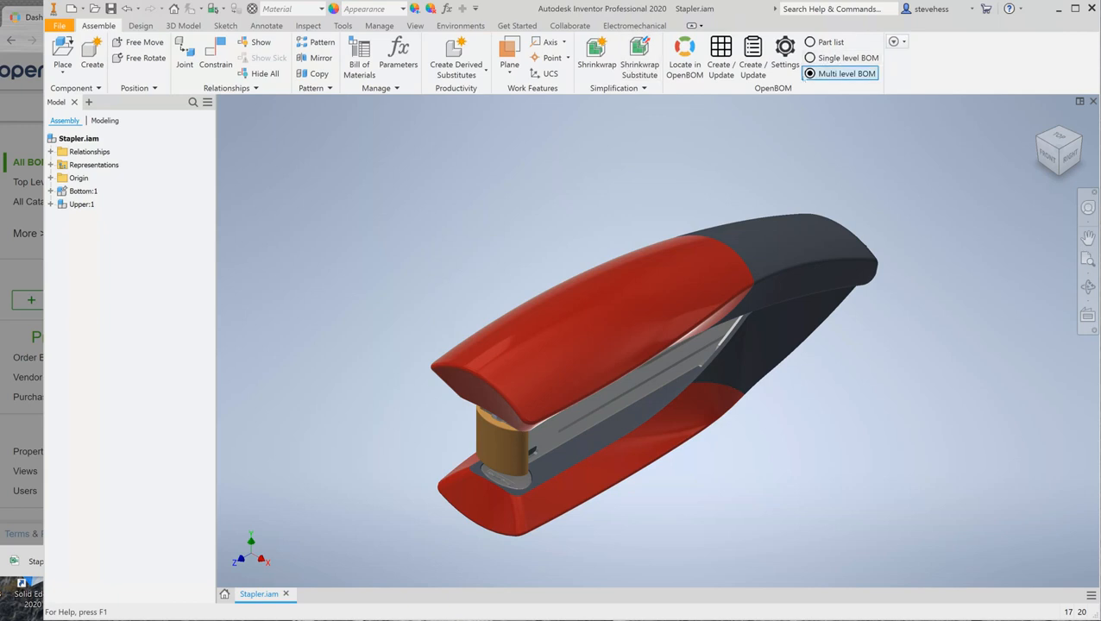
Step: Review and accept the OpenBOM plug-in settings in Inventor
click(784, 51)
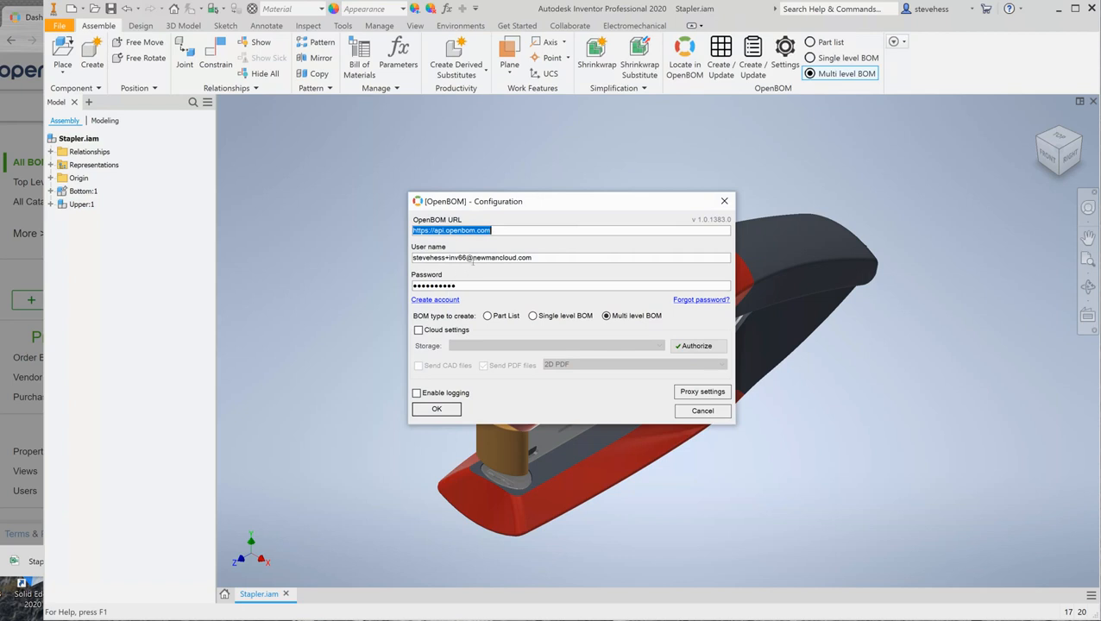
click(428, 410)
click(437, 408)
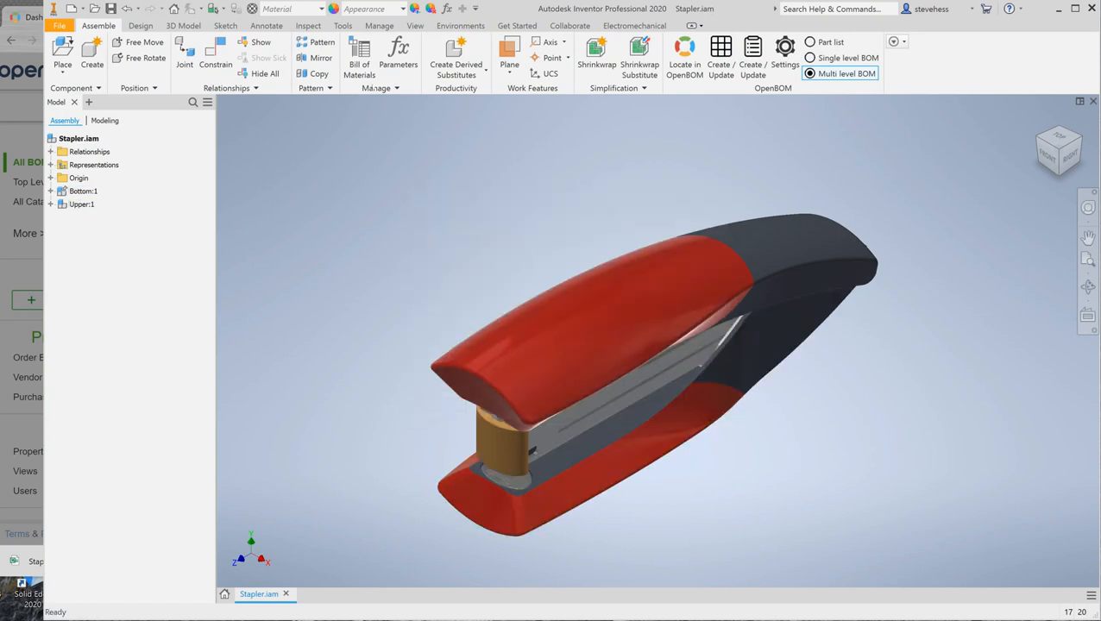
Step: Check the stapler assembly's Bill of Materials, then open the Stapler BOM from the OpenBOM dashboard
click(359, 58)
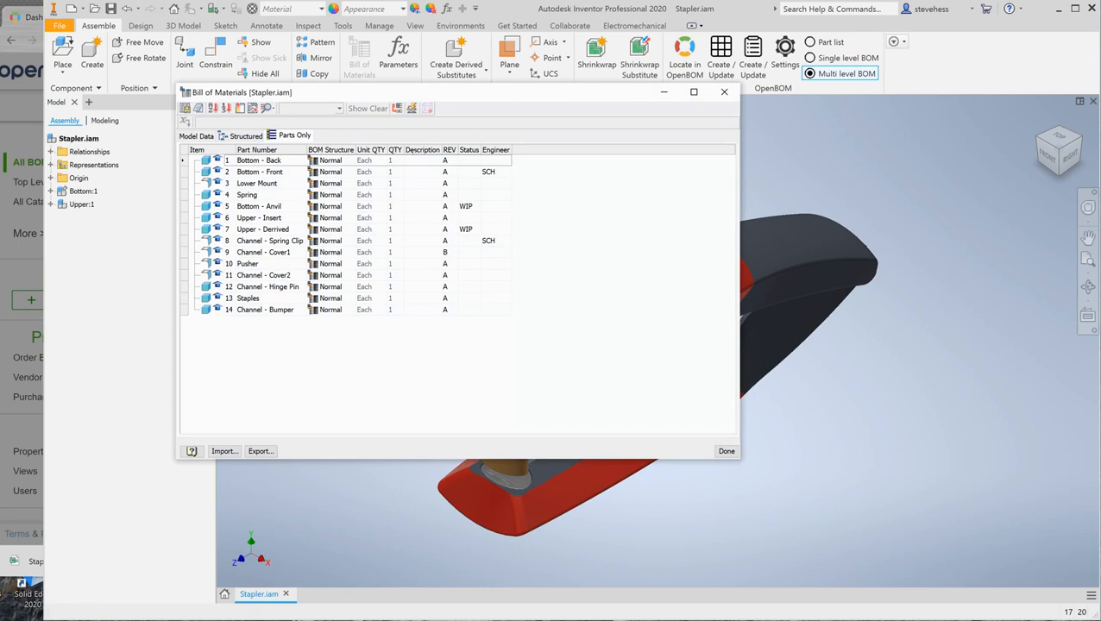
click(725, 452)
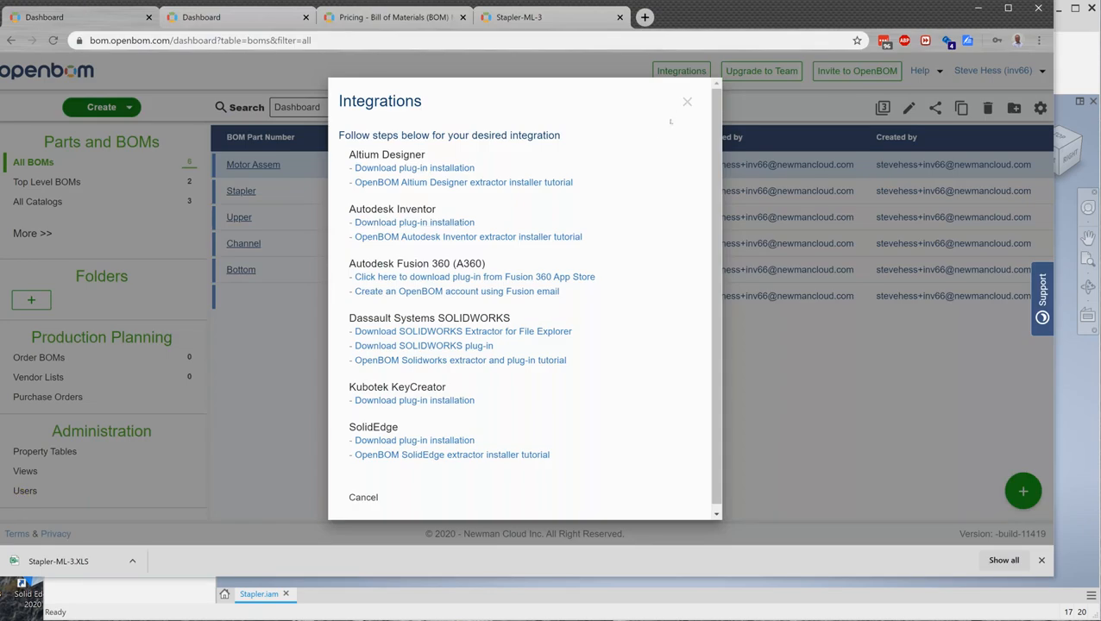
click(686, 102)
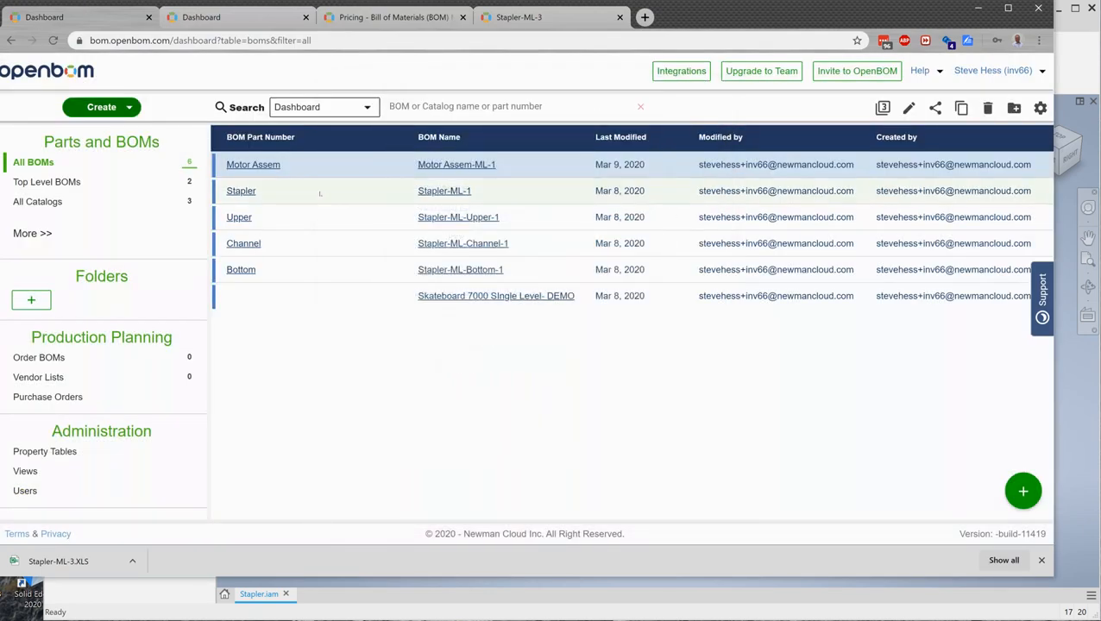
click(241, 191)
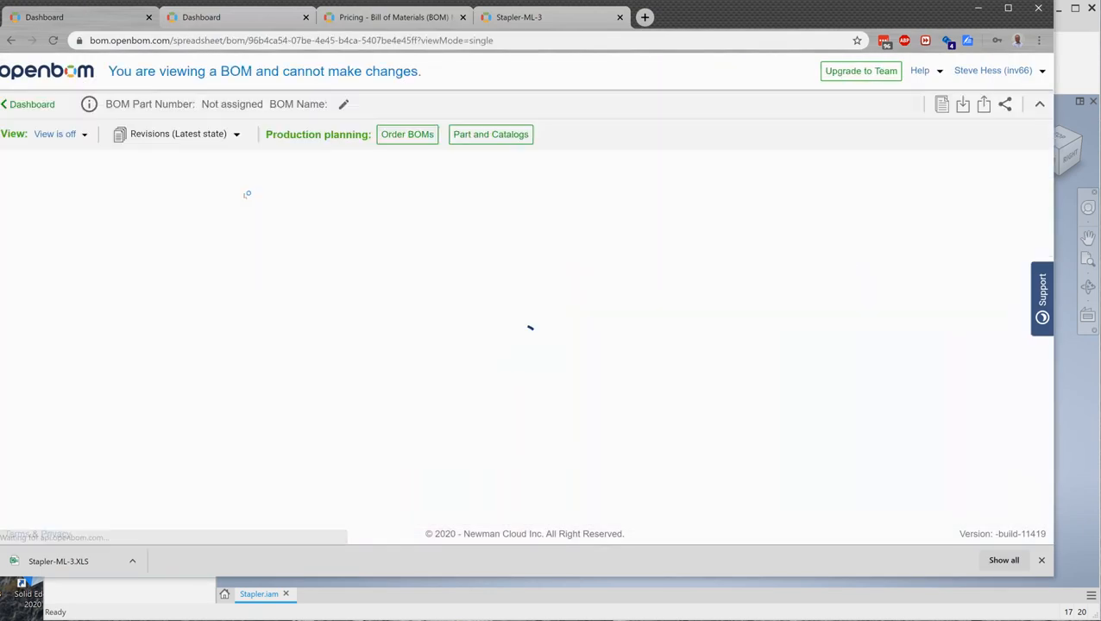